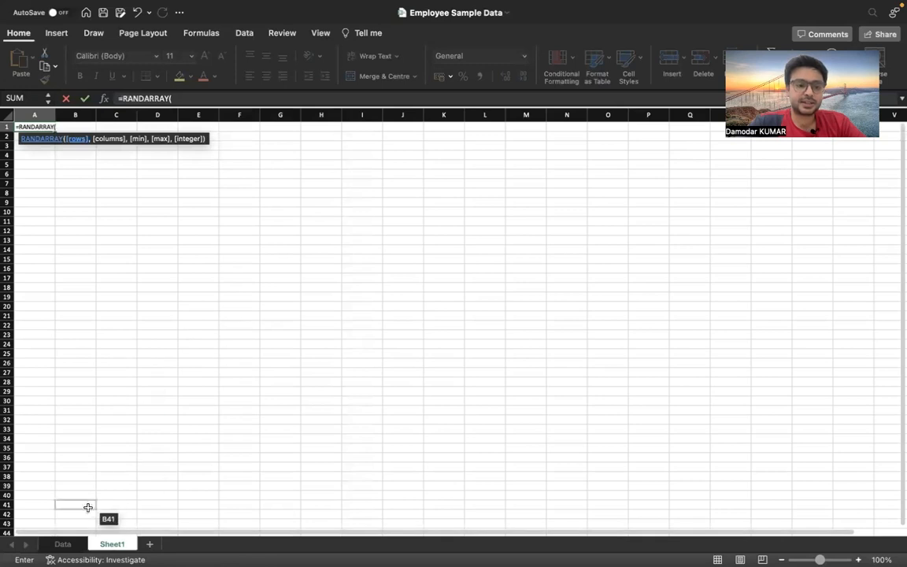
Cancel the formula entry in A1 and examine the columns of the employee table on the Data sheet
left_click(67, 543)
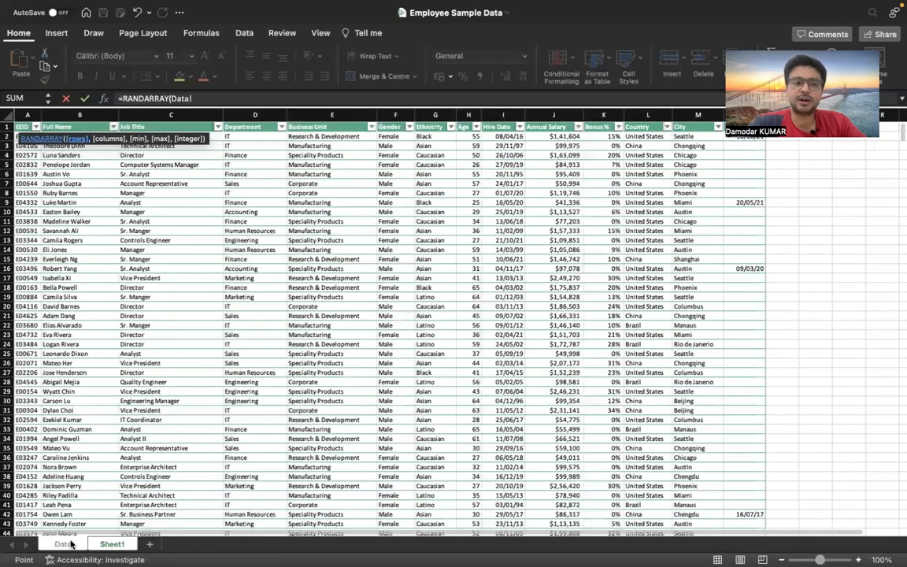
key("Escape")
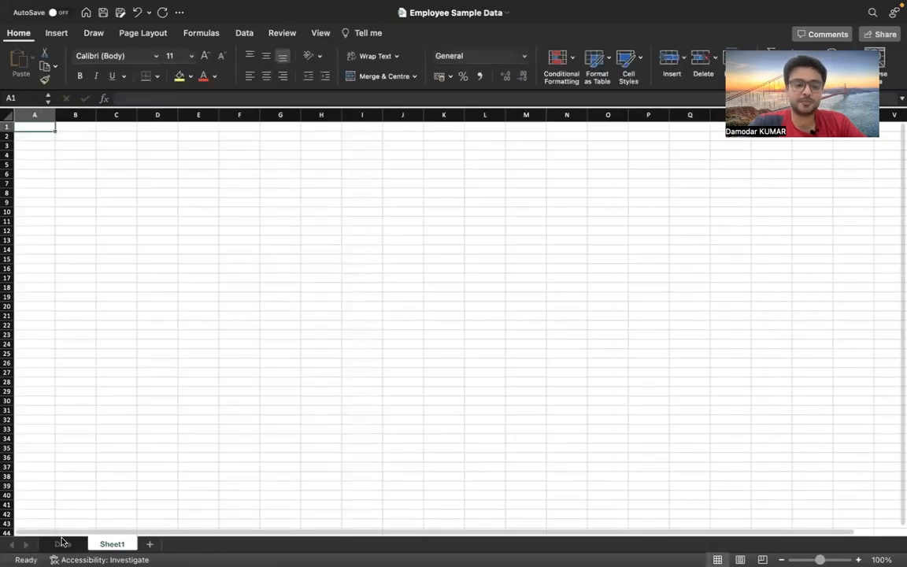
left_click(62, 544)
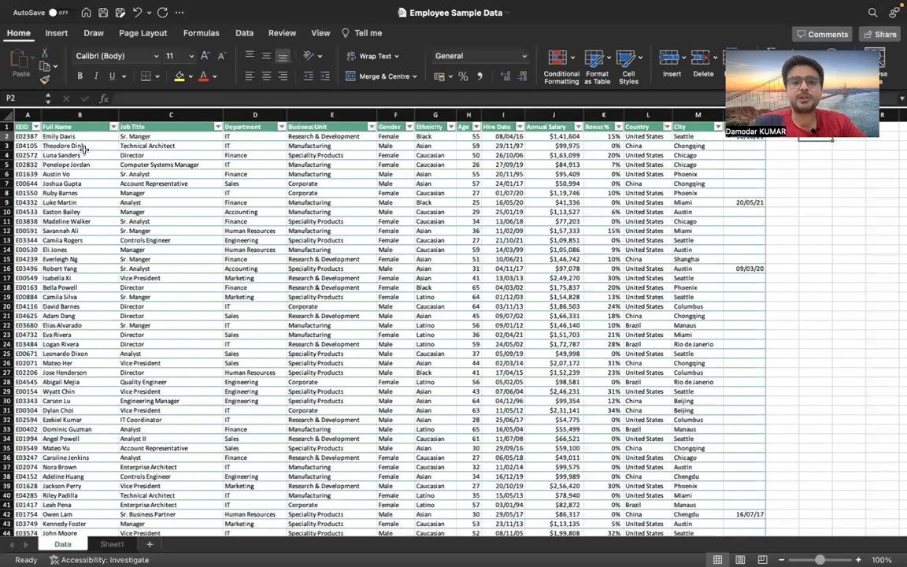
left_click(32, 115)
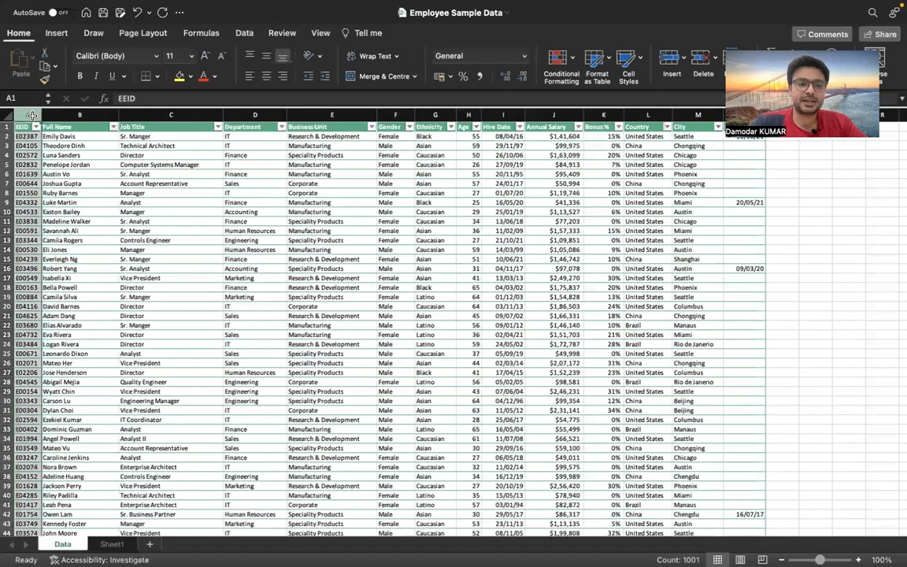
left_click(86, 115)
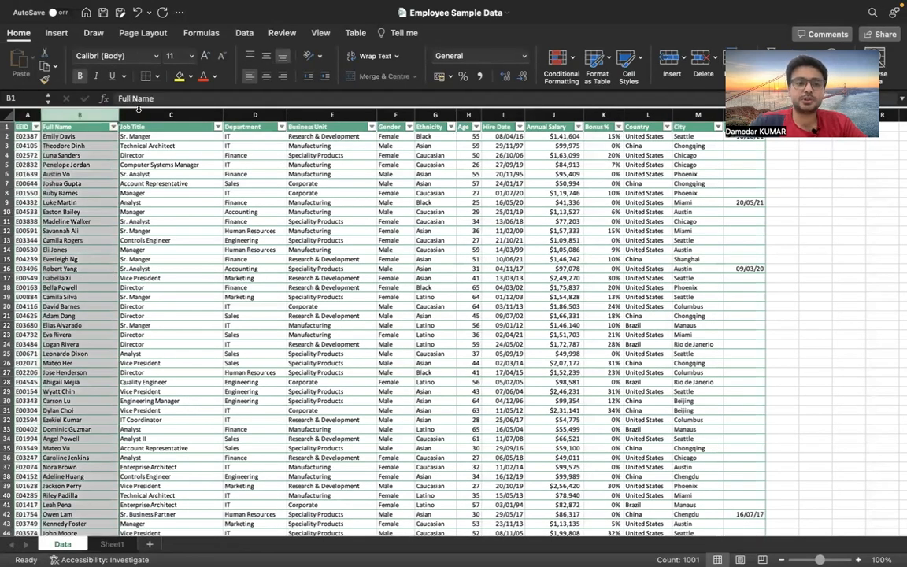
left_click(178, 111)
left_click(260, 111)
left_click(323, 110)
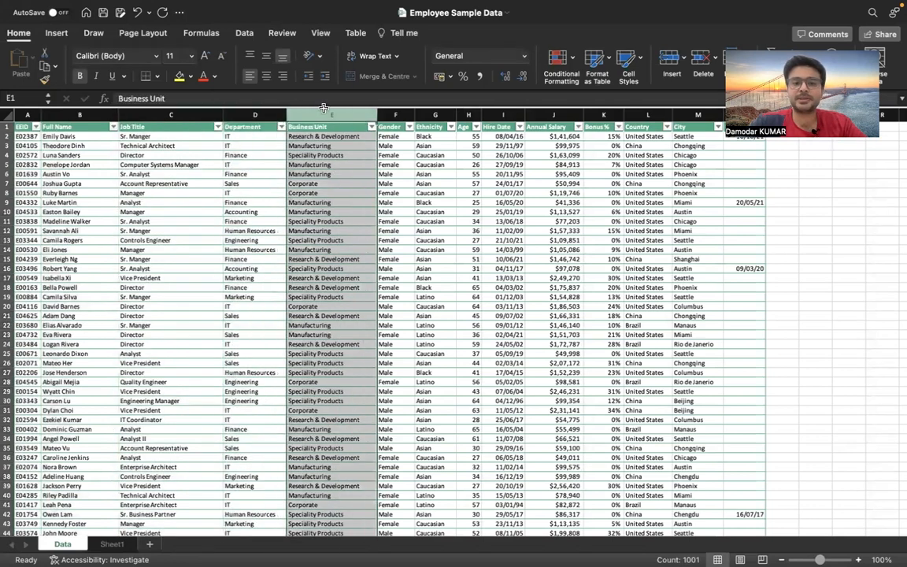
left_click(394, 114)
left_click_drag(435, 112, 647, 107)
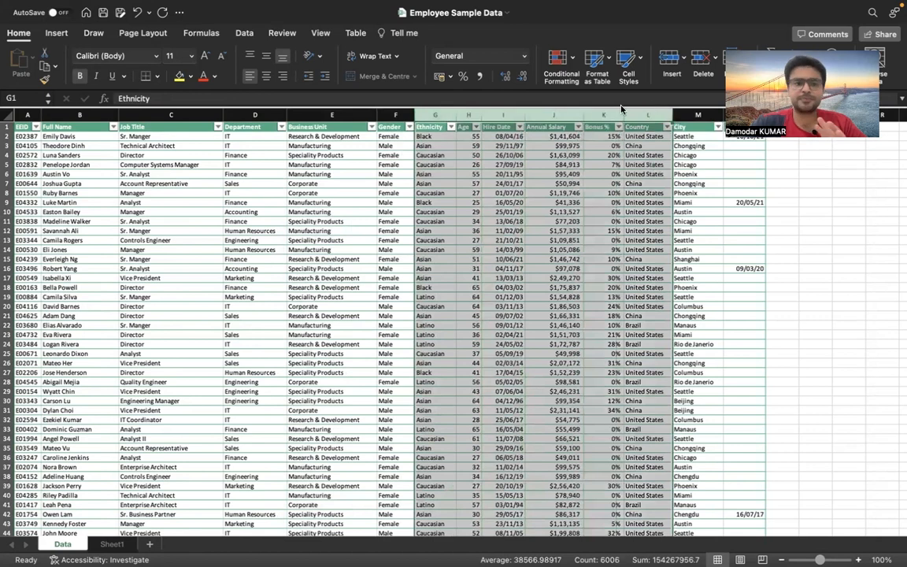
left_click(311, 210)
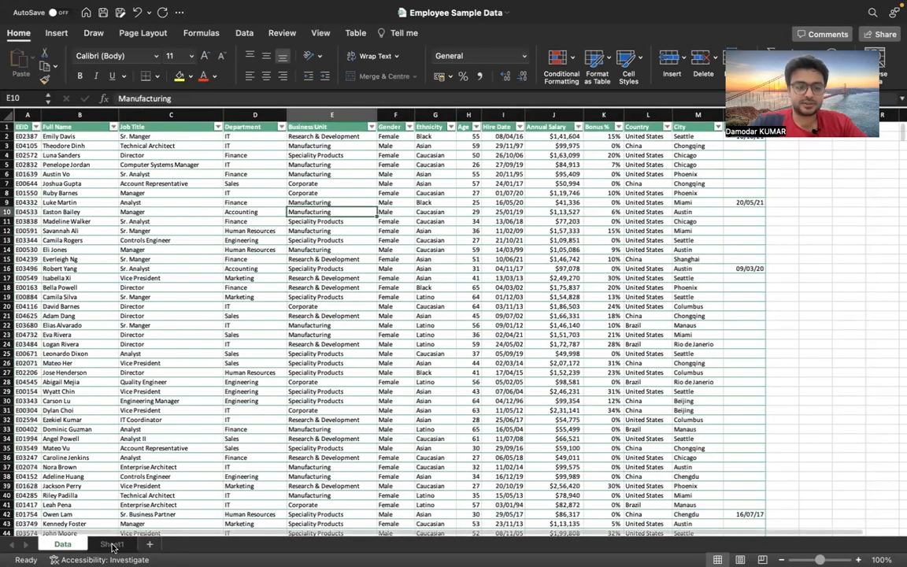
left_click(17, 114)
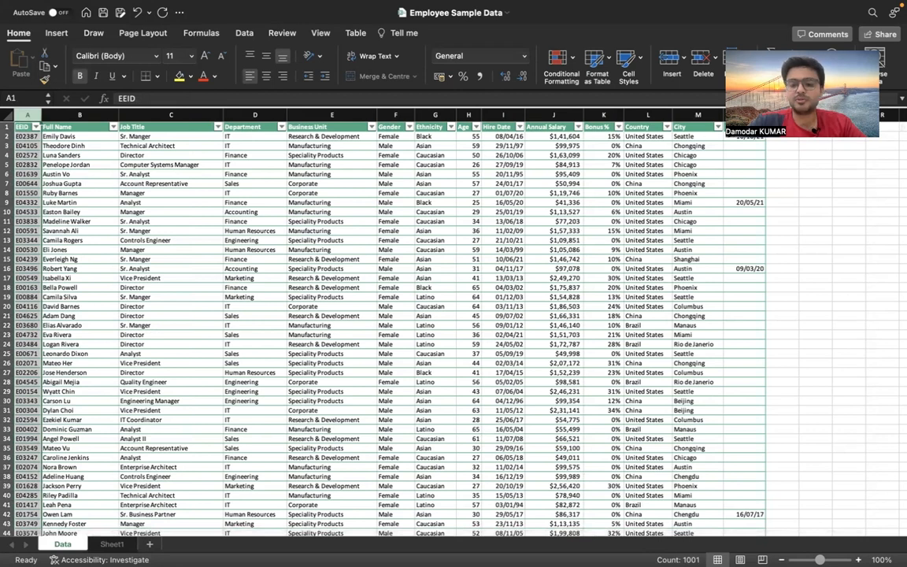
On Sheet1, enter Q1 in A1 and "OUT OF 1000 EMPLOYEE DATA SET, WE NEED TO INTERVIEW 20 PEOPLE ASKING FEEDBACK ON RECENT INCREMENT CYCLE" in B1
left_click(109, 544)
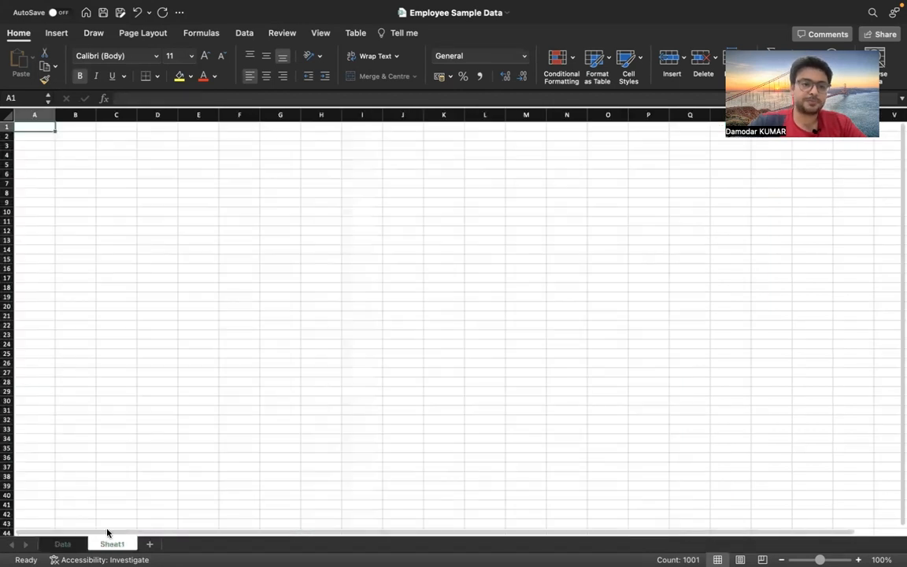
type("Q1")
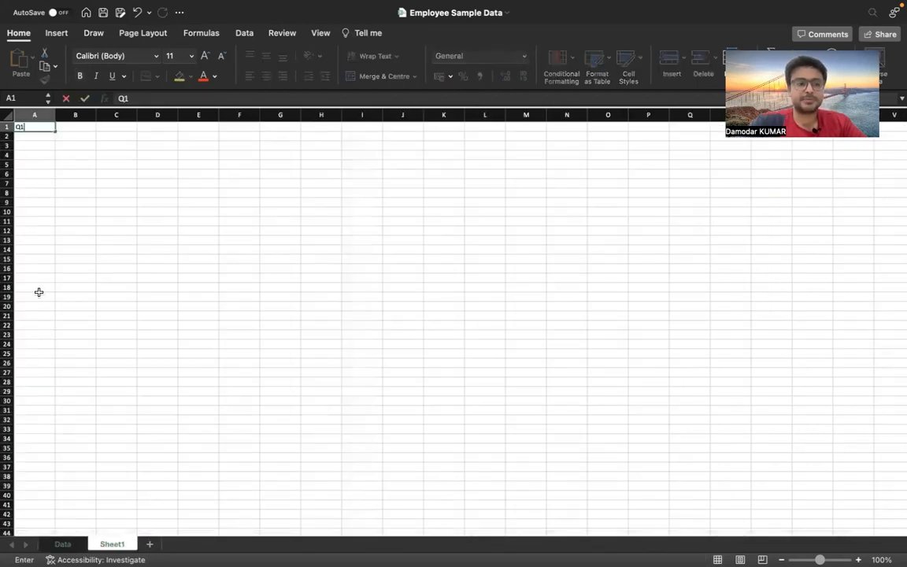
key("Tab")
type("OUT")
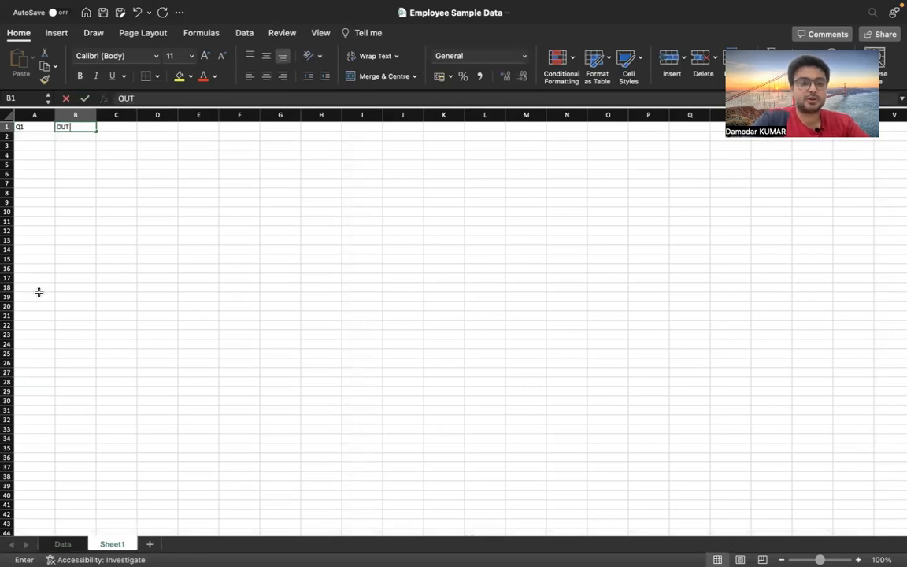
type(" OF 1000")
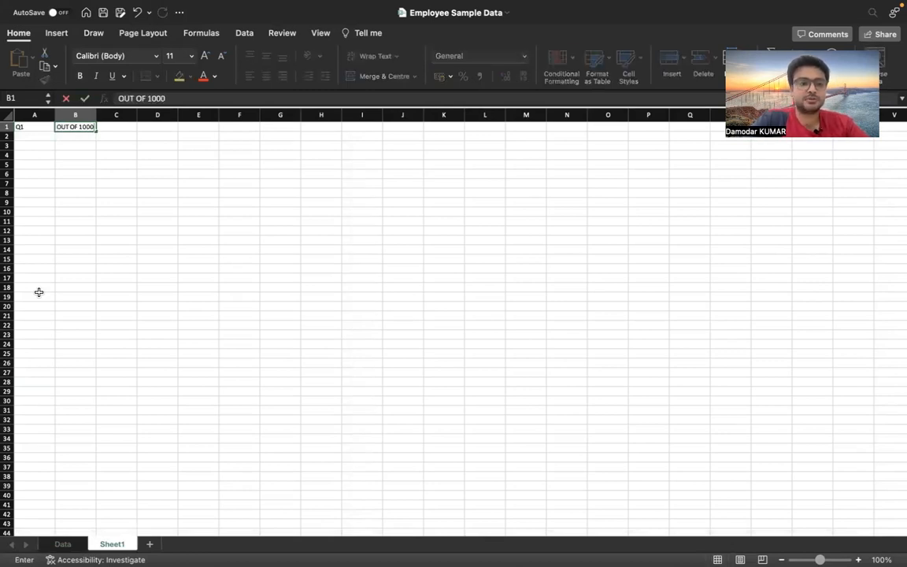
type(" EMPLO")
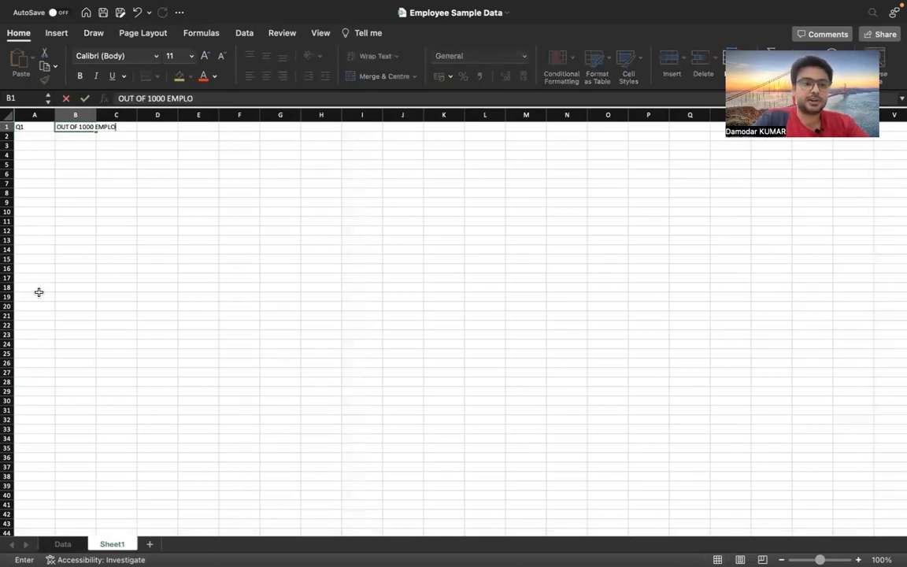
type("YEE DATA SE")
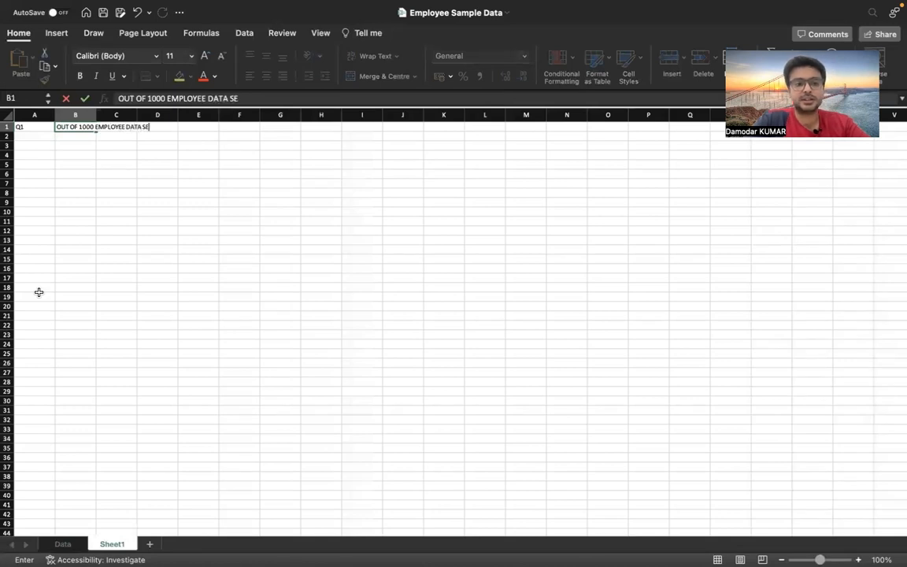
type("T, WE MANY")
key("BackSpace")
key("BackSpace")
key("BackSpace")
key("BackSpace")
type("NEE")
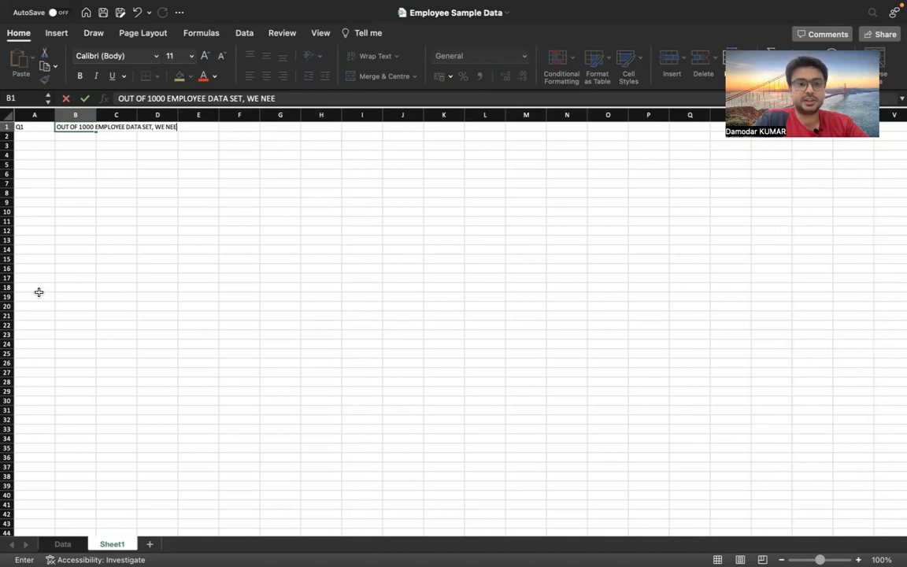
type("D TO INTERVI")
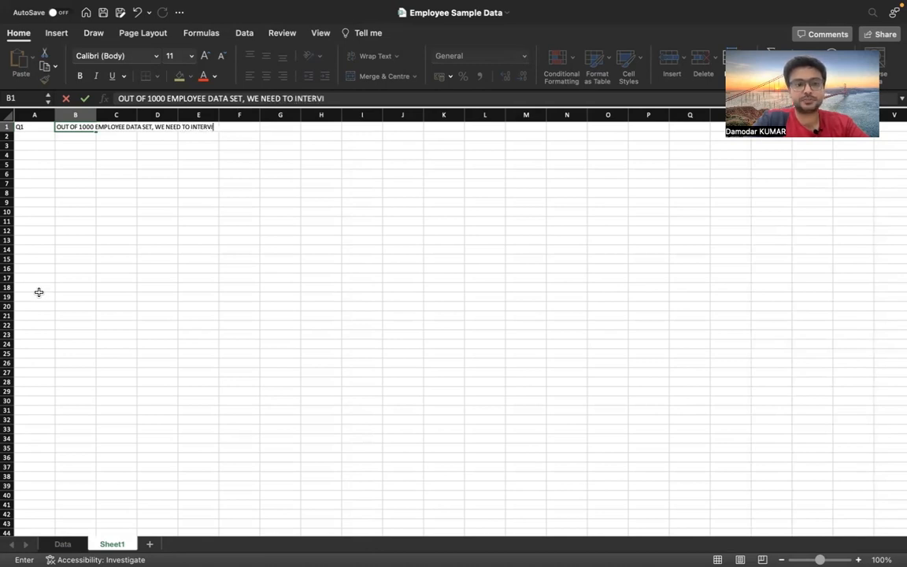
type("EW 20")
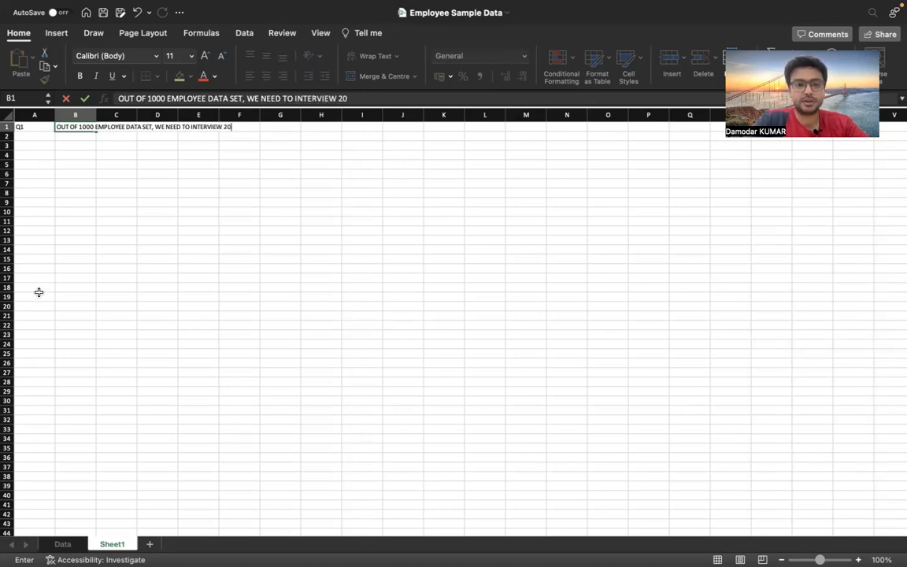
type(" PEOPLE ASKING FEEDBACK ON")
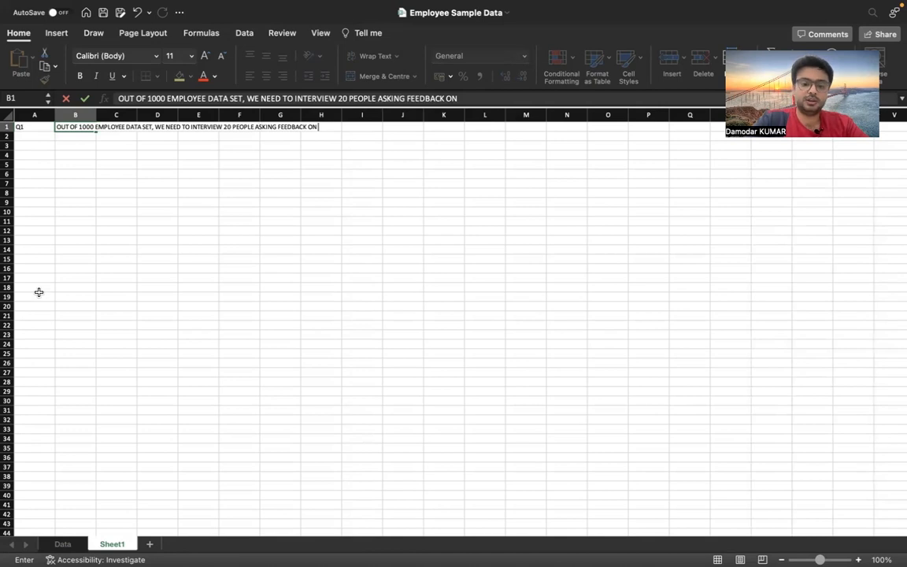
type(" RECENT INCREMENT CYCLE")
key("Return")
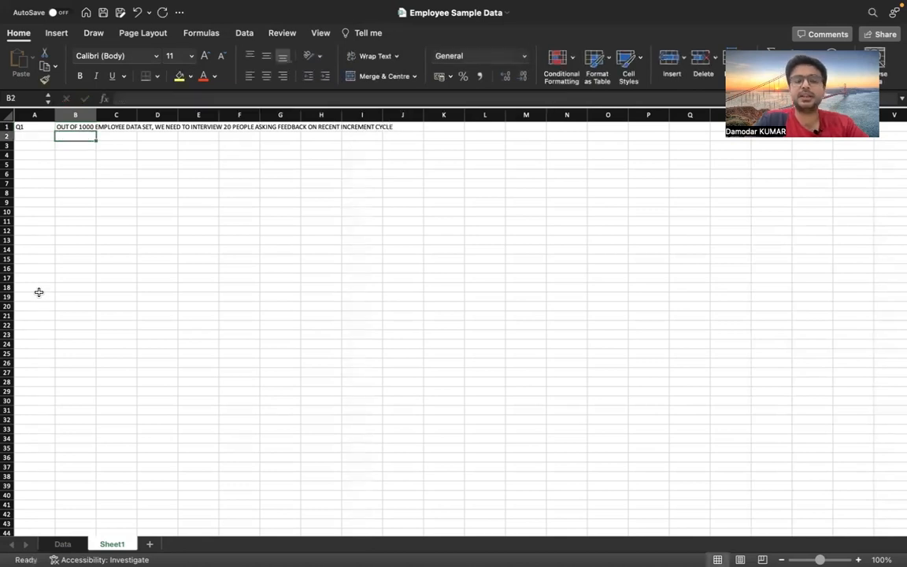
Widen column B to fit the question text and make row 1 taller
left_click_drag(93, 114, 405, 114)
left_click_drag(9, 132, 9, 142)
Increase the font size of cells A1:B1 to 24
left_click(36, 135)
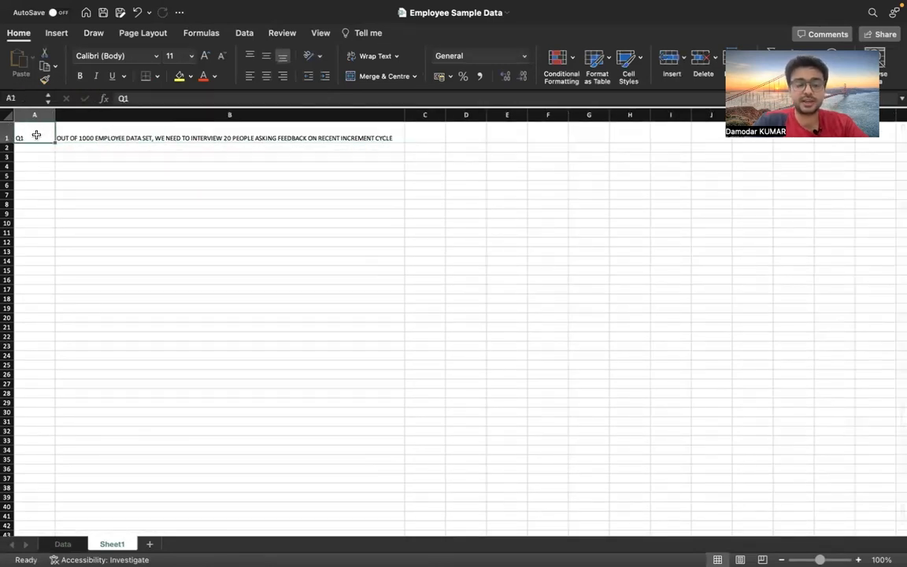
key("shift+Right")
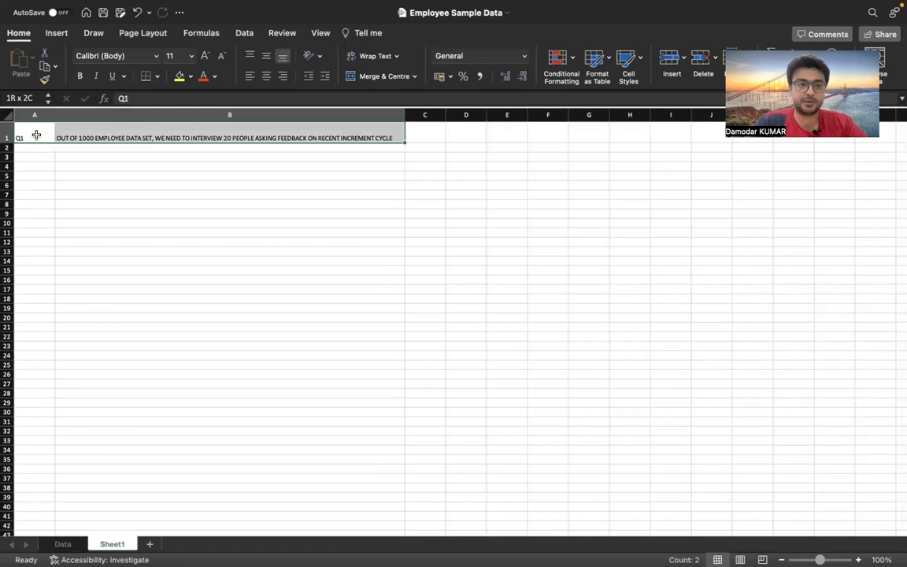
left_click(206, 56)
left_click(205, 56)
left_click(206, 56)
left_click(205, 56)
left_click(205, 56)
left_click(205, 56)
left_click(206, 56)
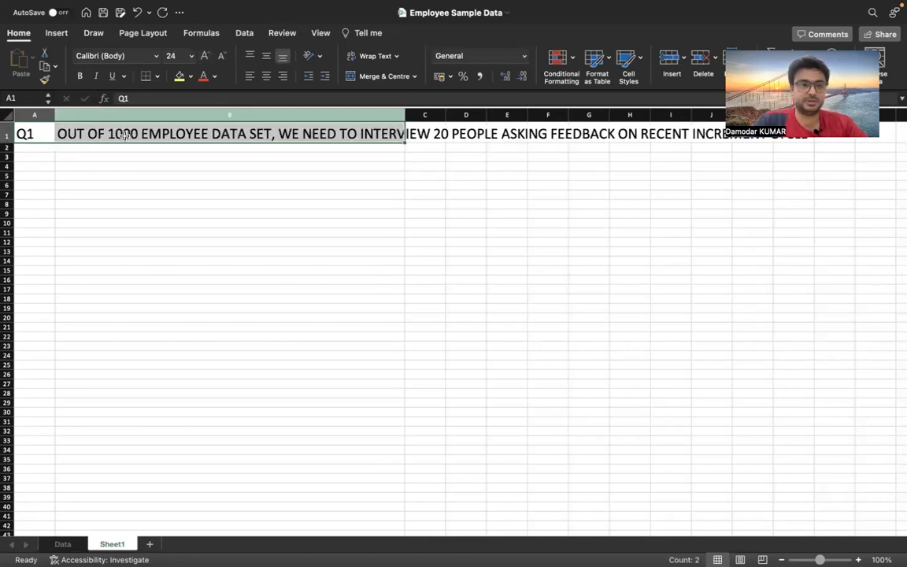
In A4, enter =RANDARRAY(20,,1,1000,) to generate 20 random numbers between 1 and 1000
left_click(45, 167)
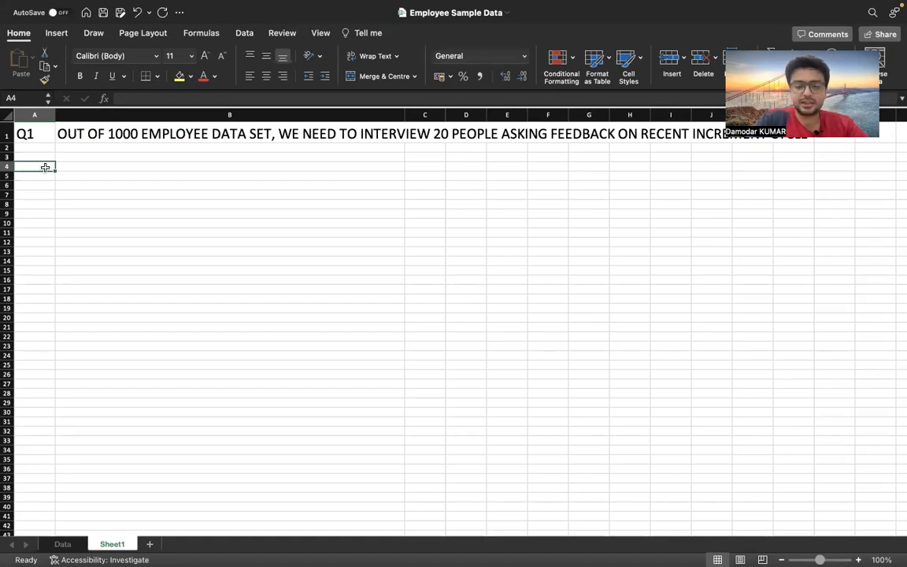
type("=RAND")
key("Down")
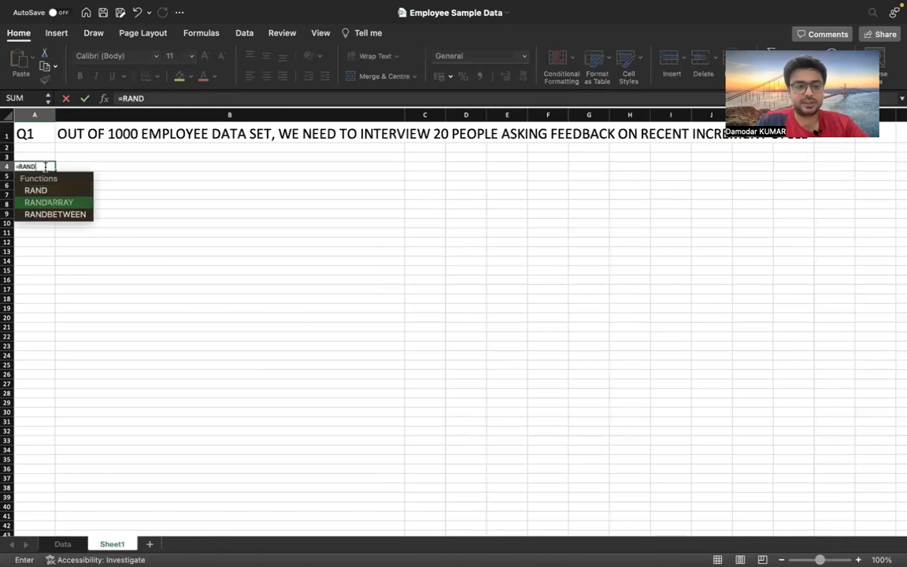
key("Tab")
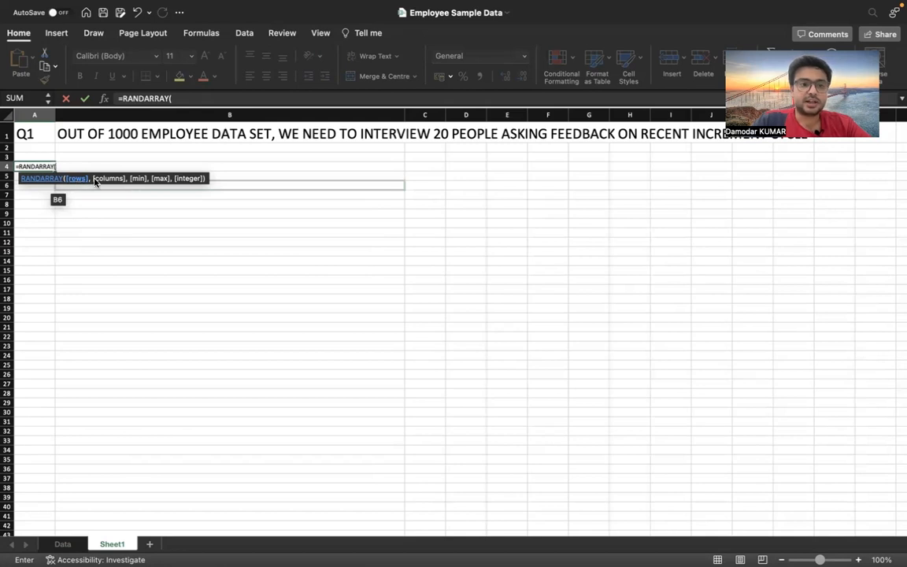
type("20")
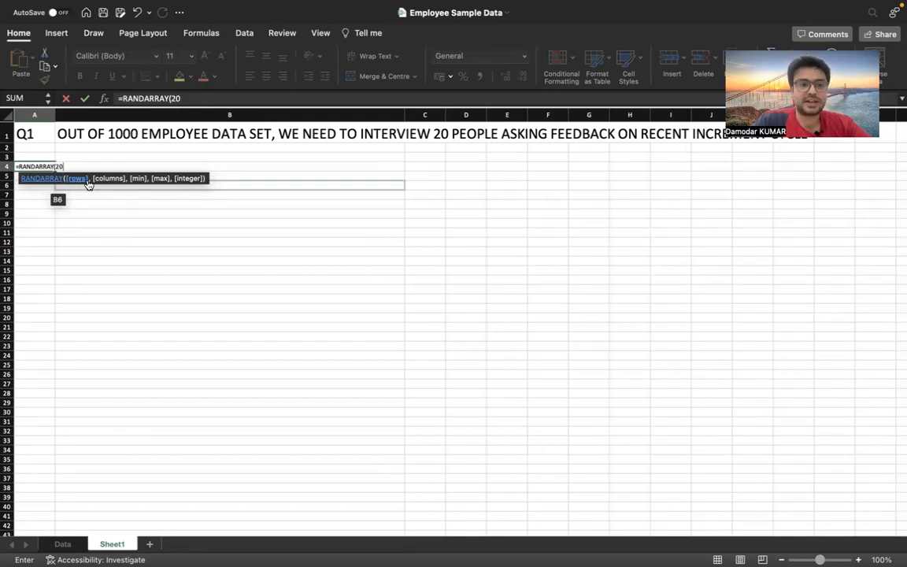
type(",")
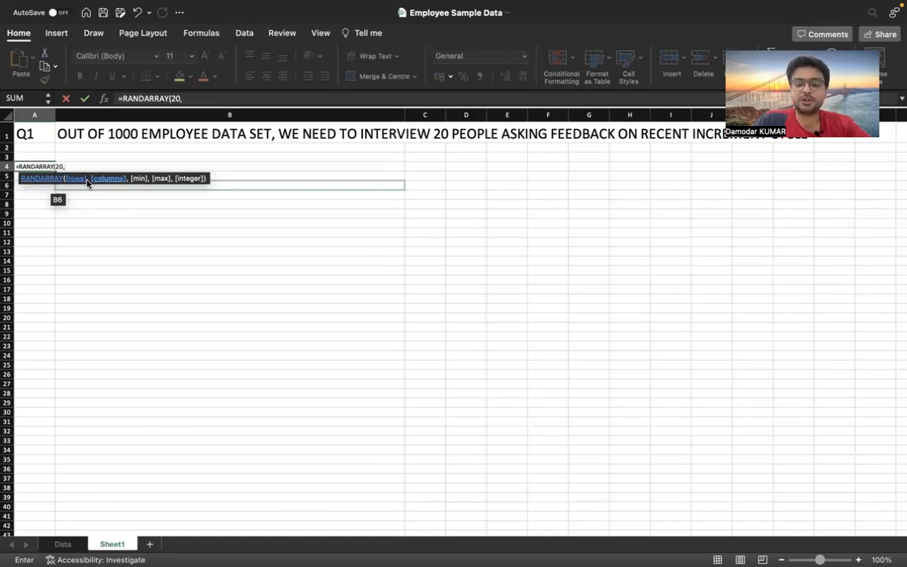
type(",")
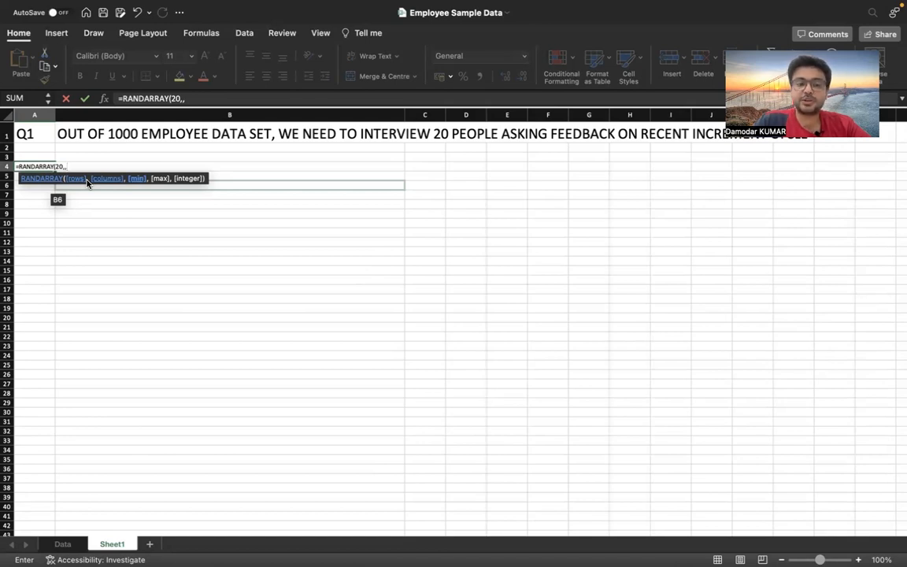
type("1")
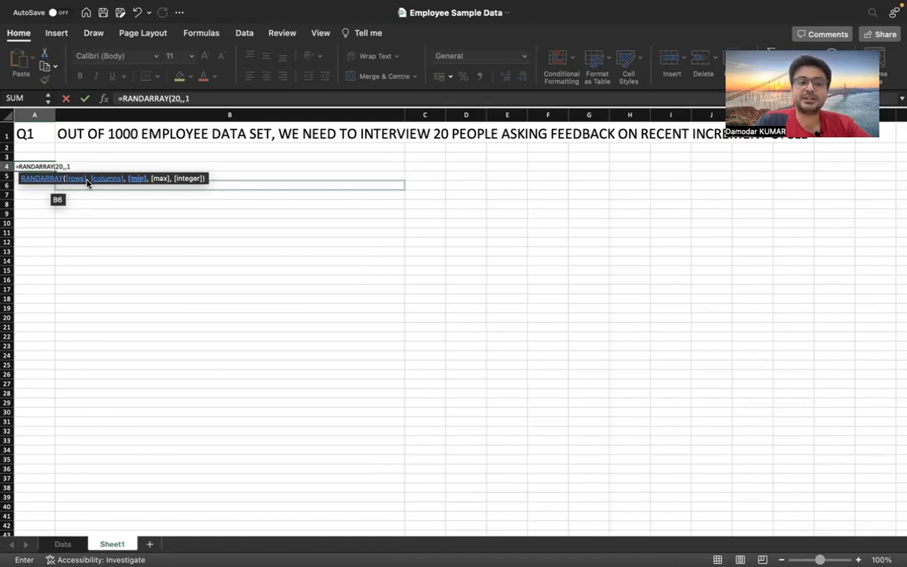
type(",")
type("100")
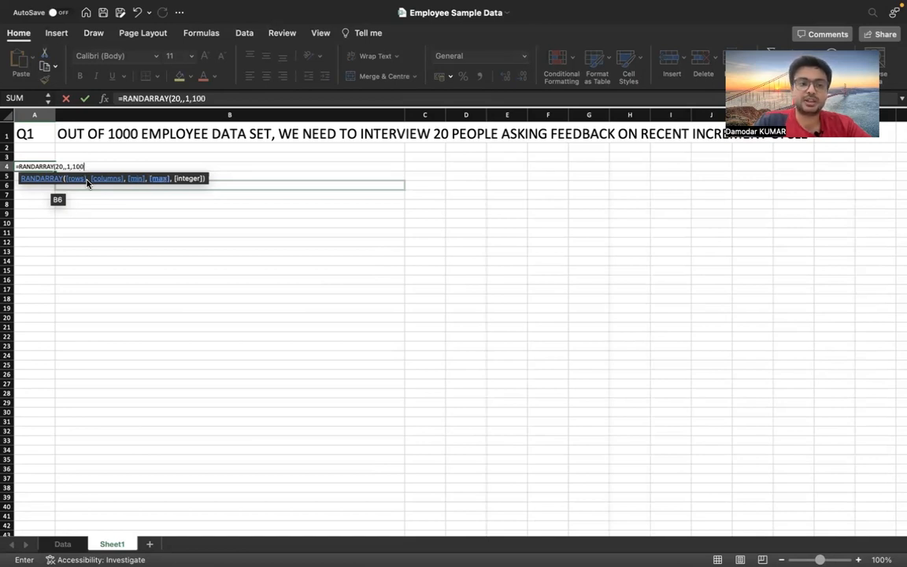
type("0,")
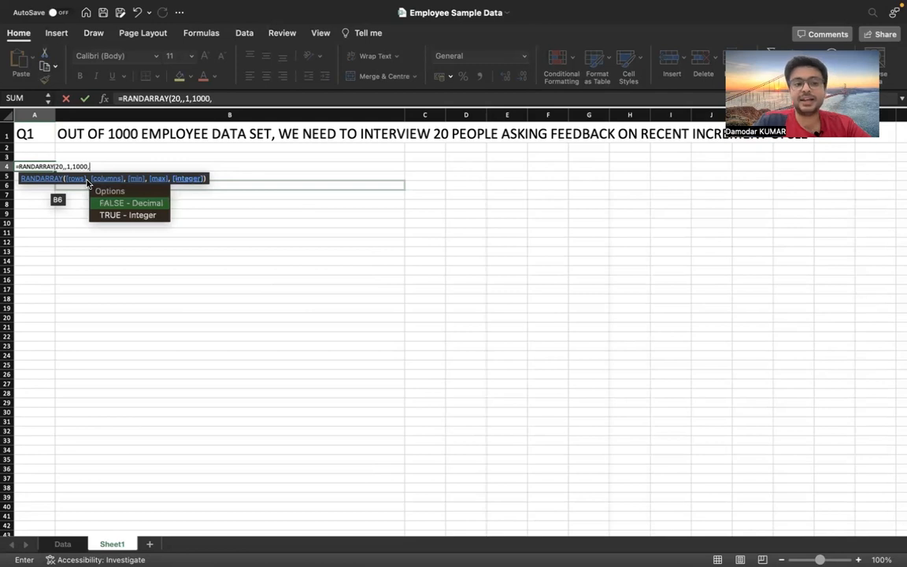
key("Down")
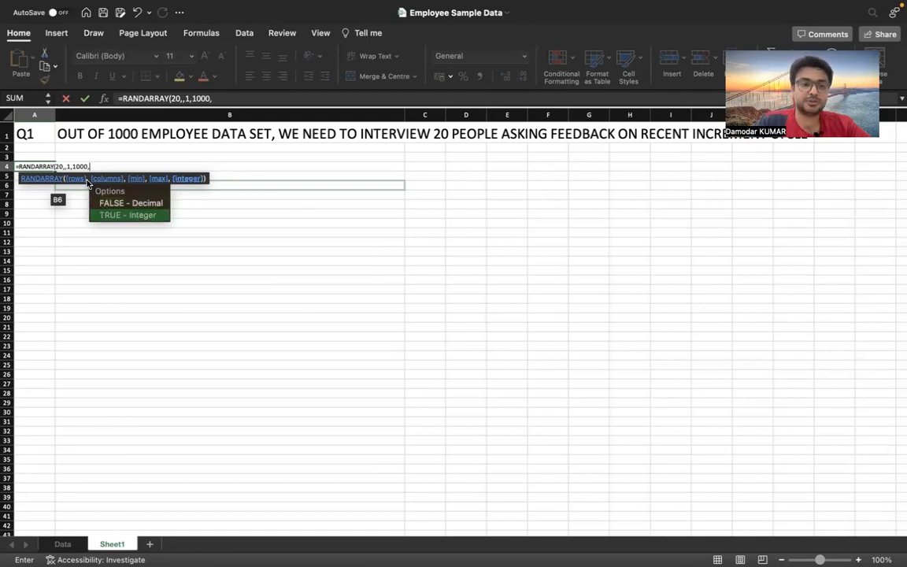
key("Return")
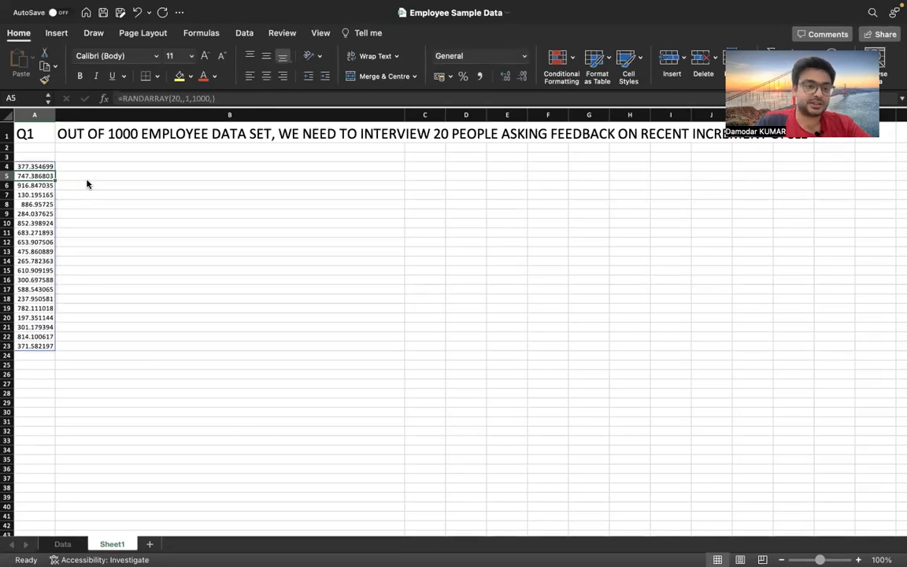
left_click(45, 166)
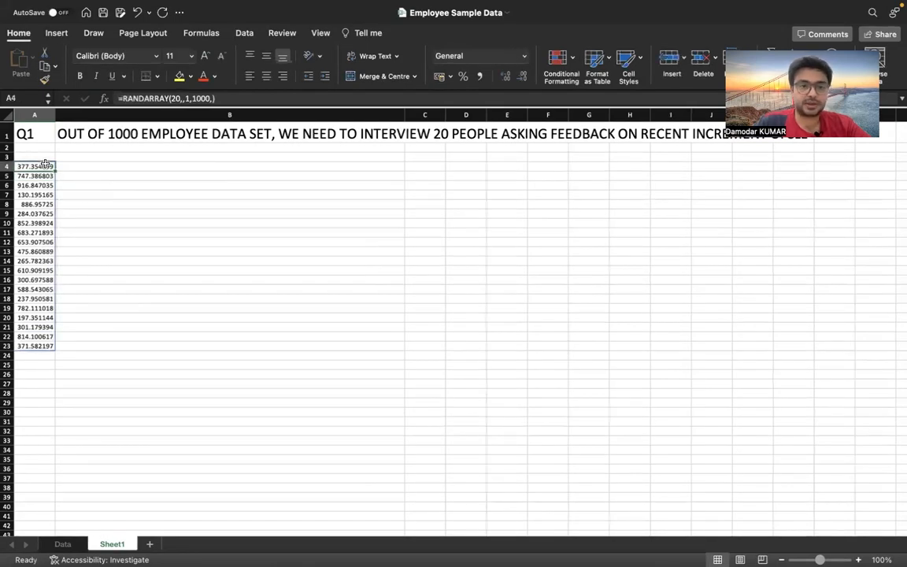
Set the integer argument of the RANDARRAY formula in A4 to 1 so it returns whole numbers
left_click(211, 98)
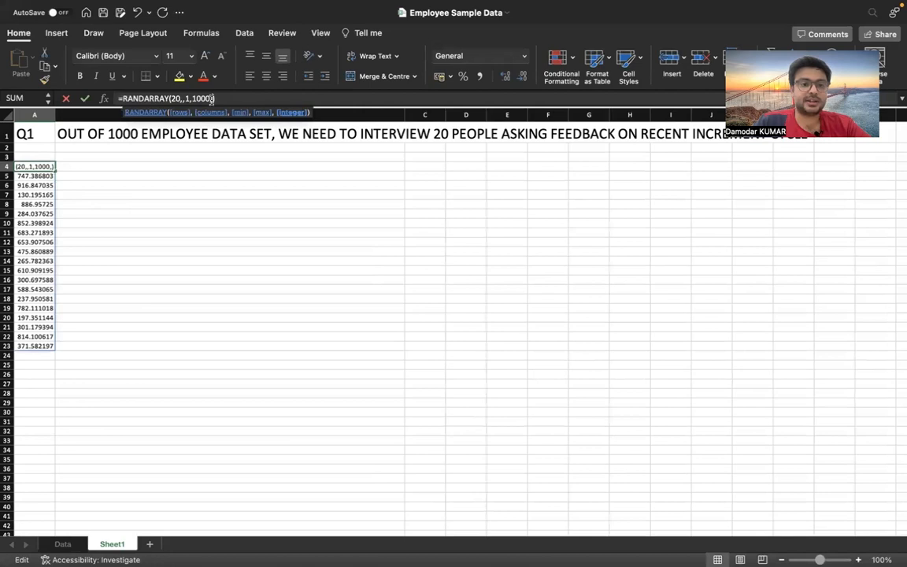
type("1")
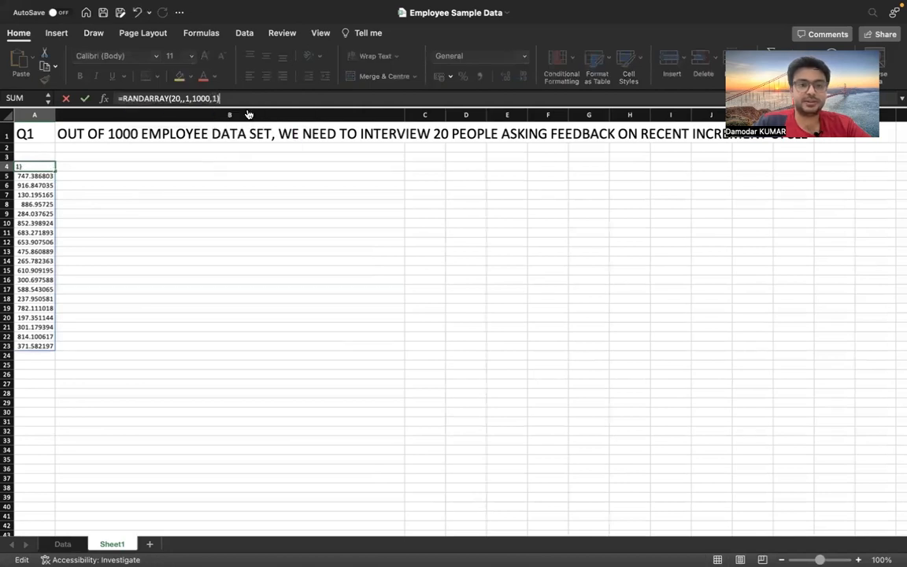
key("Return")
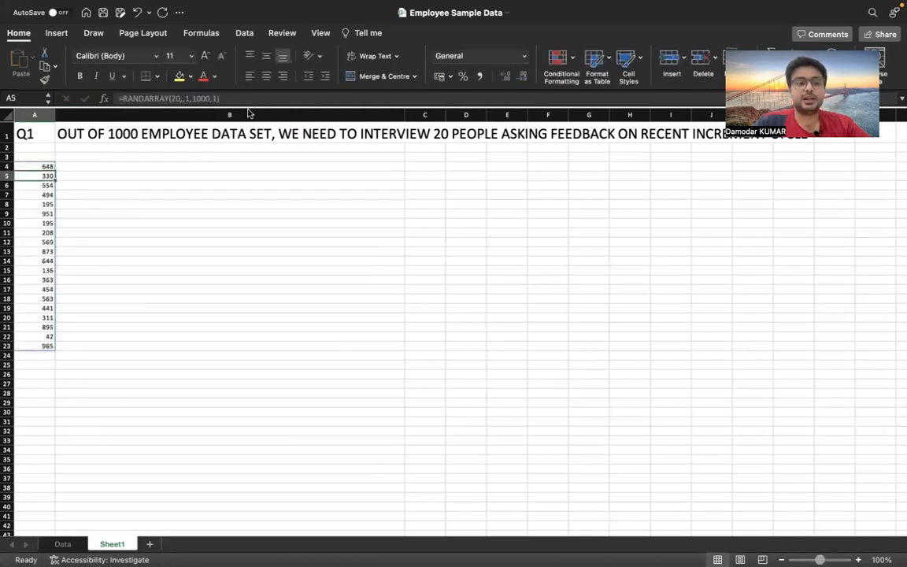
left_click(50, 166)
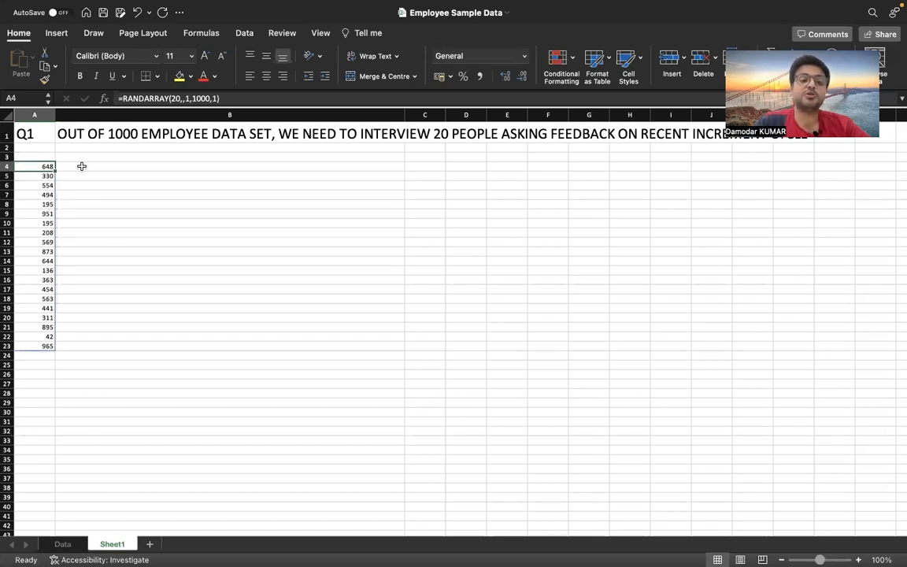
On the Data sheet, insert a new column before EEID and head it SR.NO
left_click(69, 543)
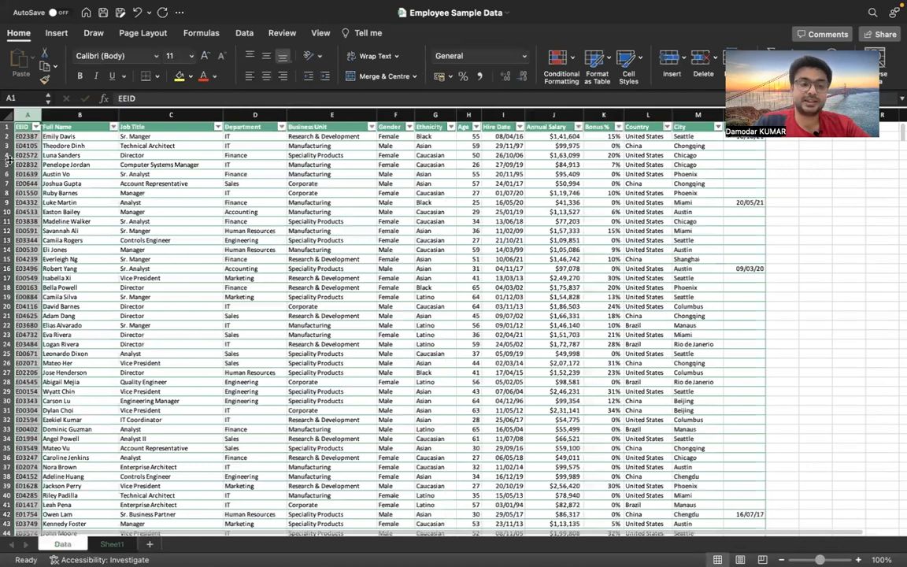
left_click(27, 115)
right_click(28, 115)
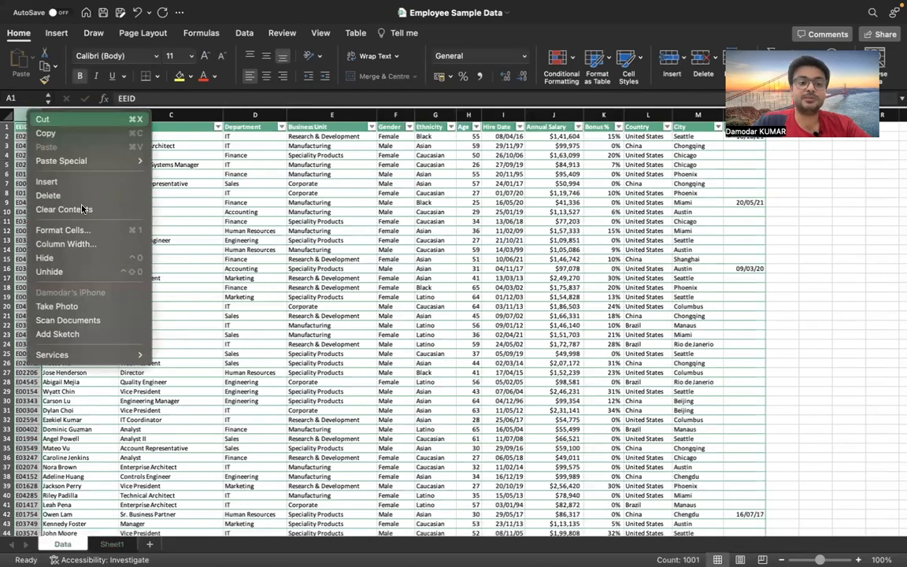
left_click(71, 181)
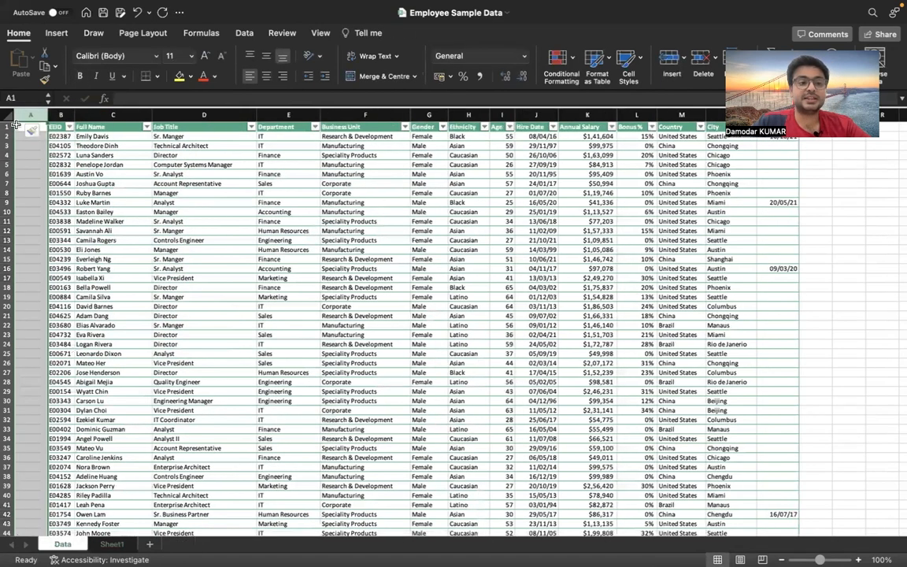
left_click(21, 128)
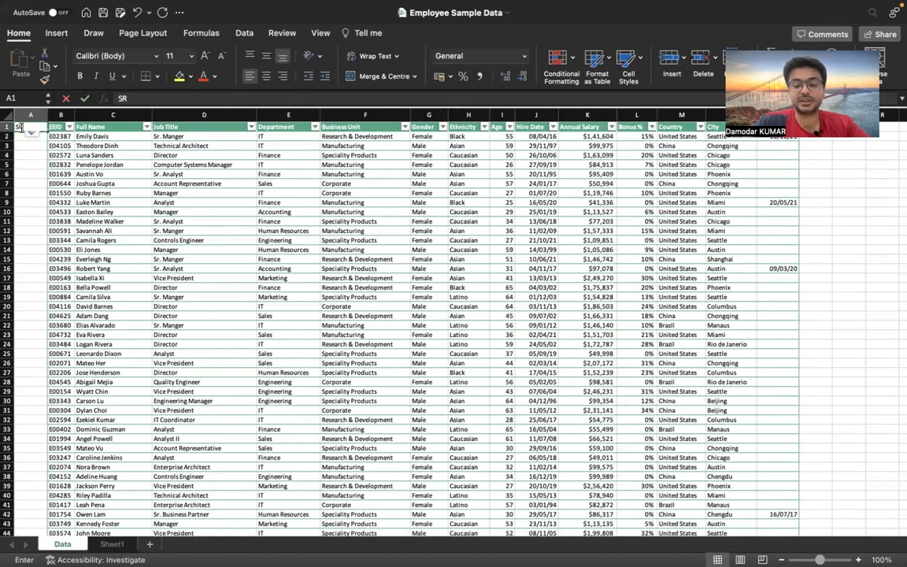
type("Sl.No")
key("Return")
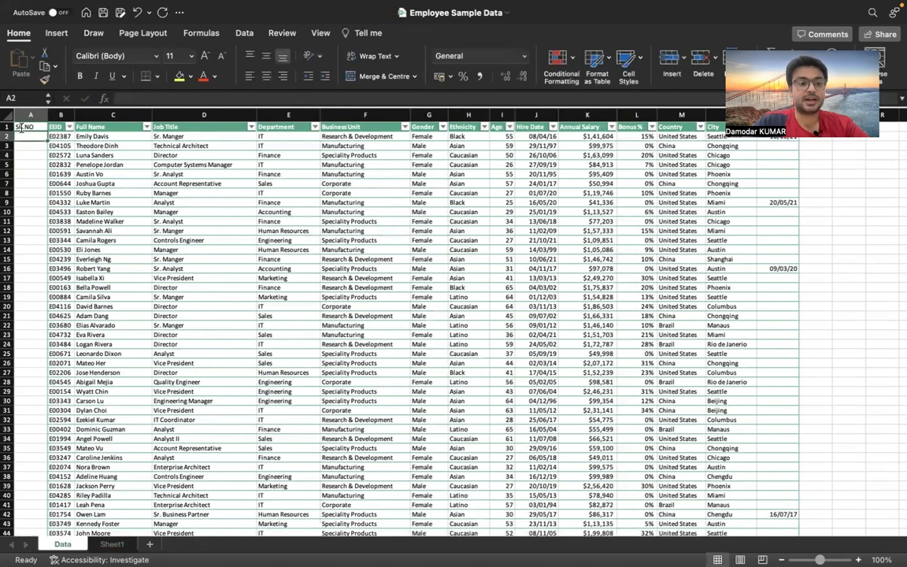
Number the first rows 1, 2, 3 in the SR.NO column and fill the series down the whole table
type("1")
key("Return")
type("2")
key("Return")
type("3")
key("Return")
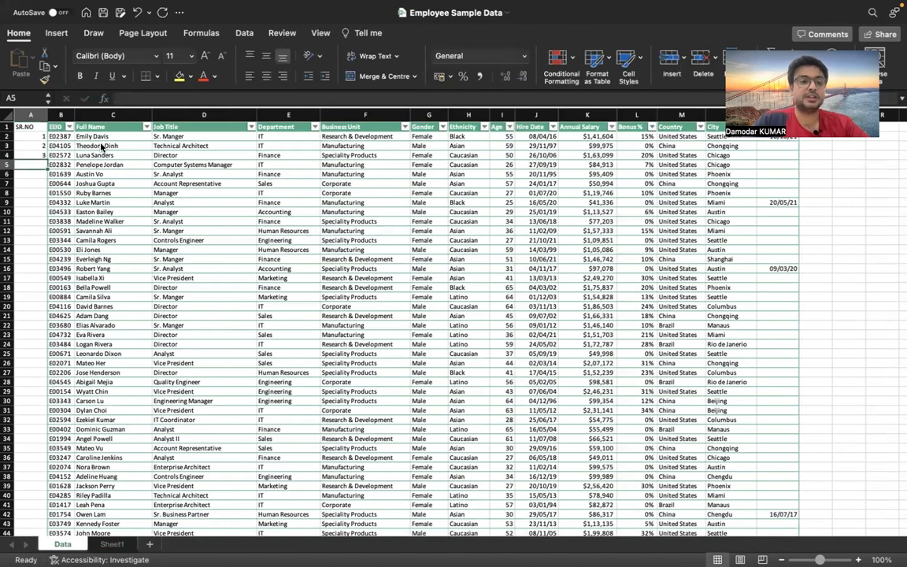
left_click_drag(43, 136, 44, 155)
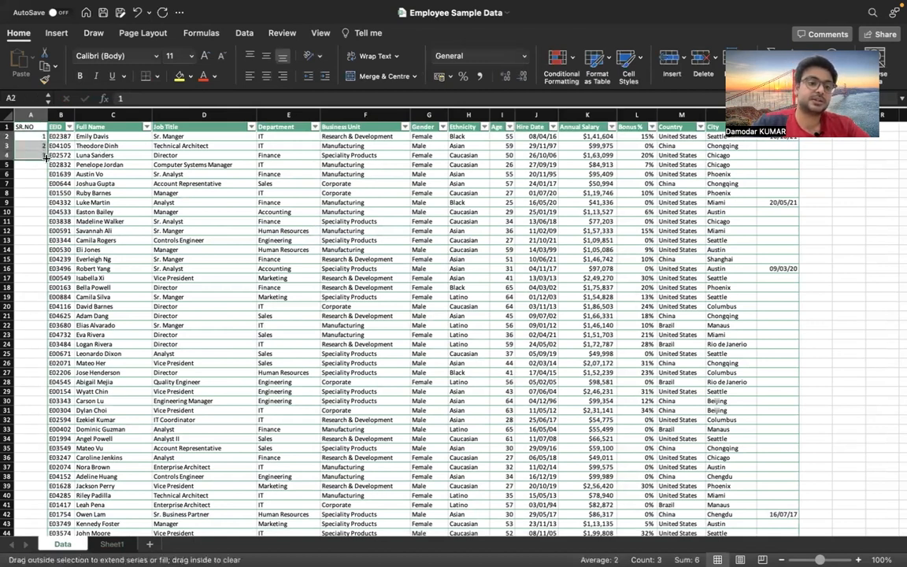
double_click(45, 155)
Scroll through the Data sheet to check the serial numbers against the employee rows
scroll(78, 282, "down", 20)
scroll(79, 281, "down", 20)
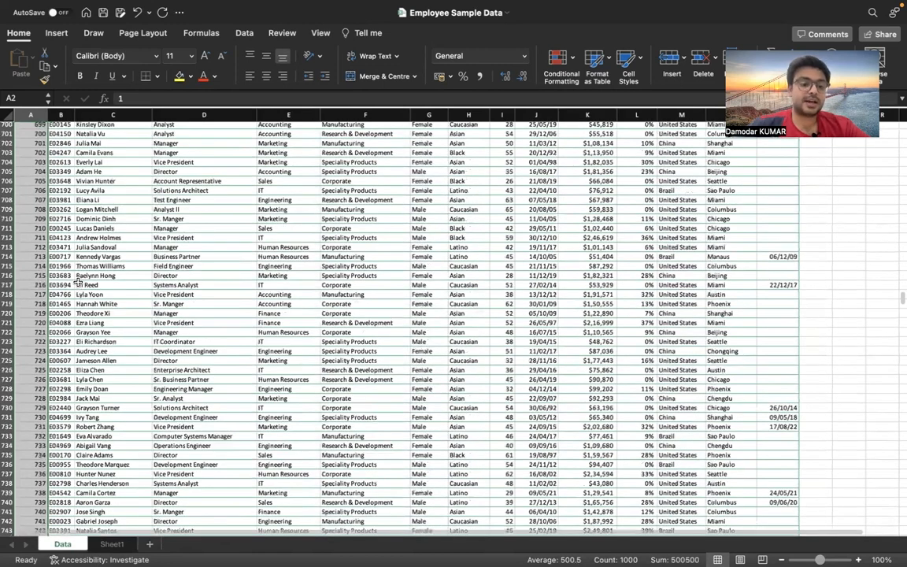
scroll(79, 281, "down", 20)
scroll(110, 297, "up", 15)
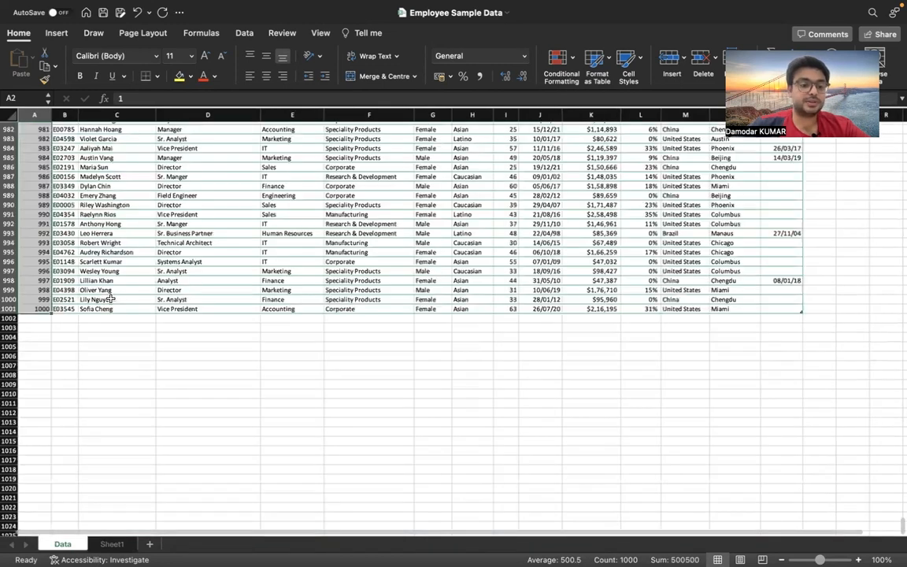
scroll(109, 298, "up", 4)
left_click(65, 377)
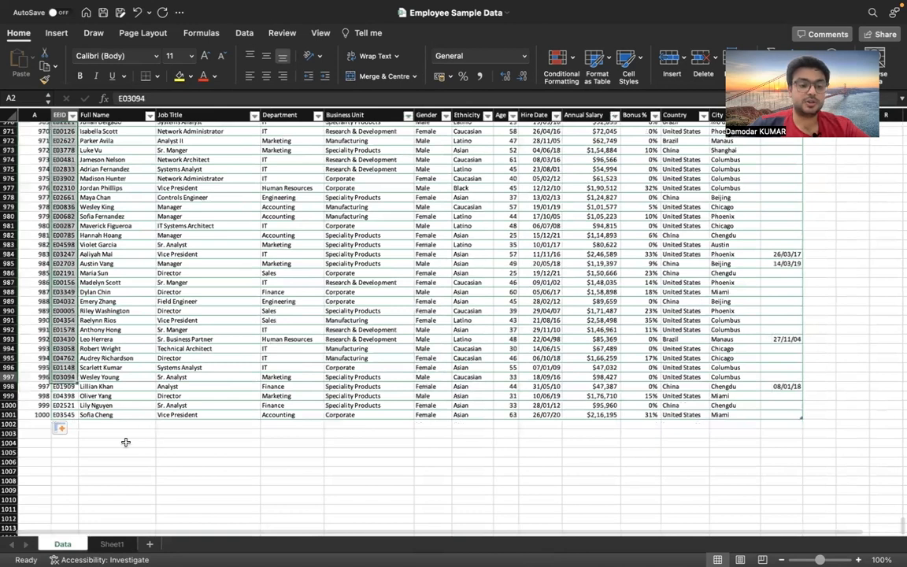
scroll(110, 338, "up", 1)
scroll(99, 307, "up", 20)
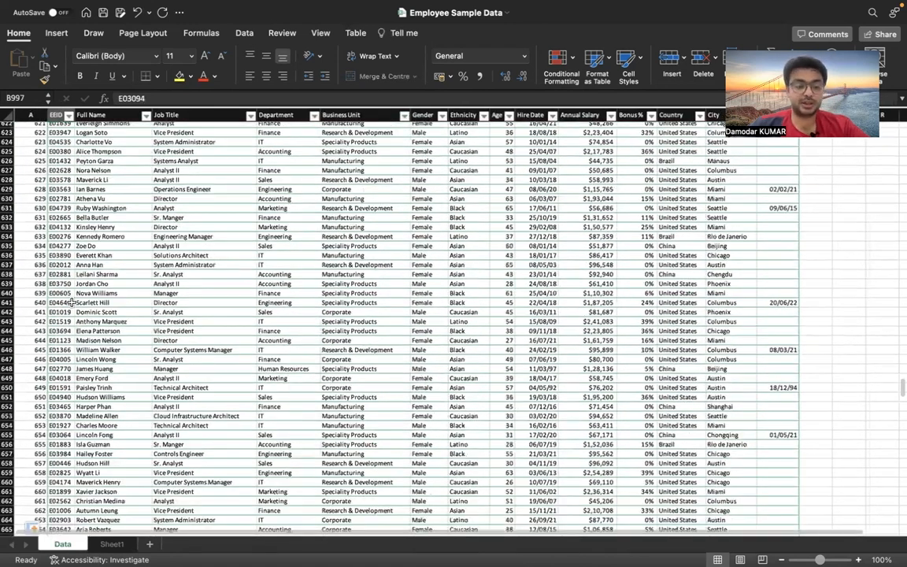
left_click(72, 302)
scroll(72, 303, "up", 20)
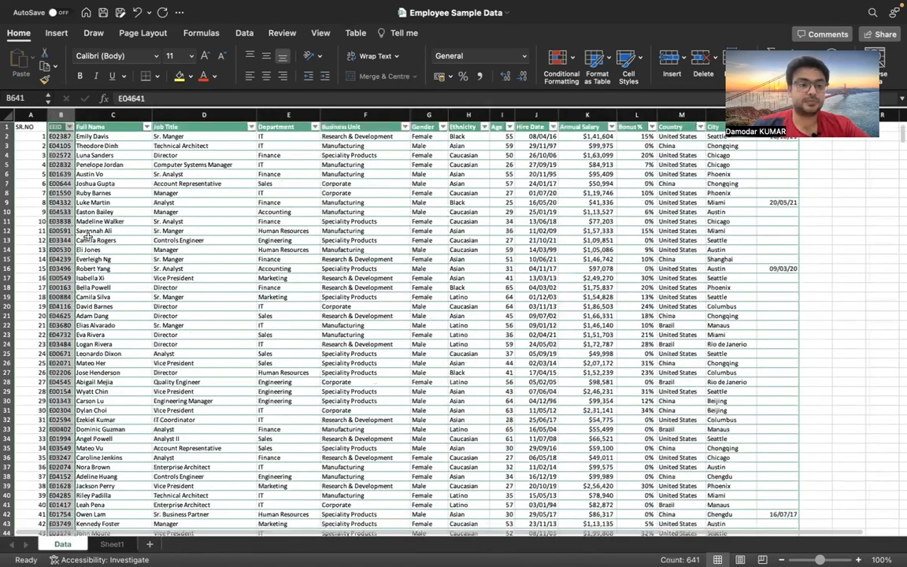
left_click(101, 230)
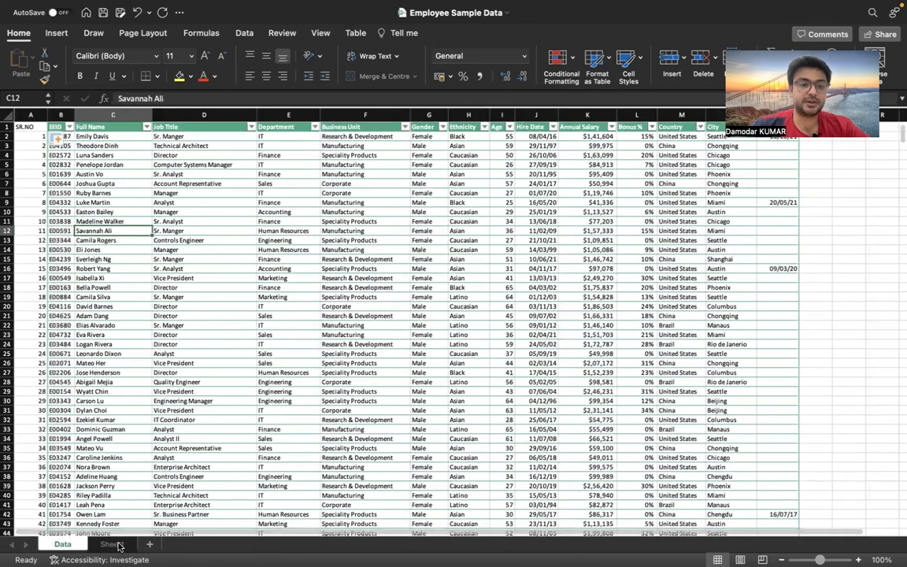
On Sheet1, enter =VLOOKUP(A4,Data!A:C,3,0) in B4 to fetch the full name for the random number
left_click(113, 542)
left_click(102, 166)
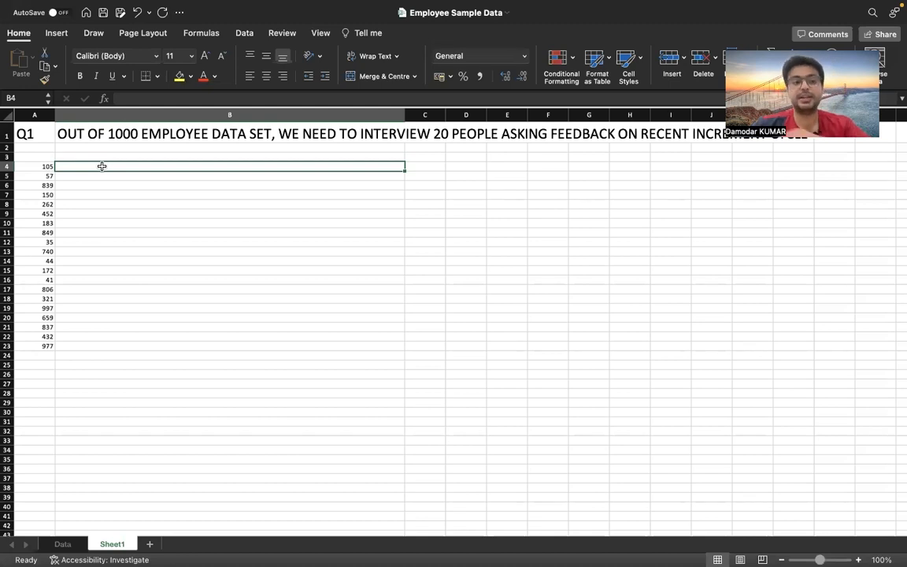
type("=VLOOKUP(")
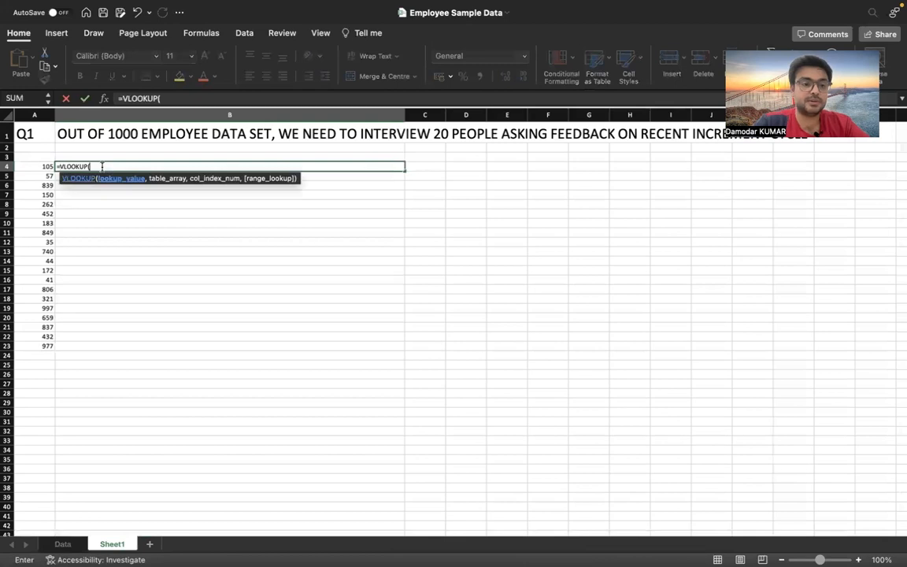
left_click(40, 167)
type(",")
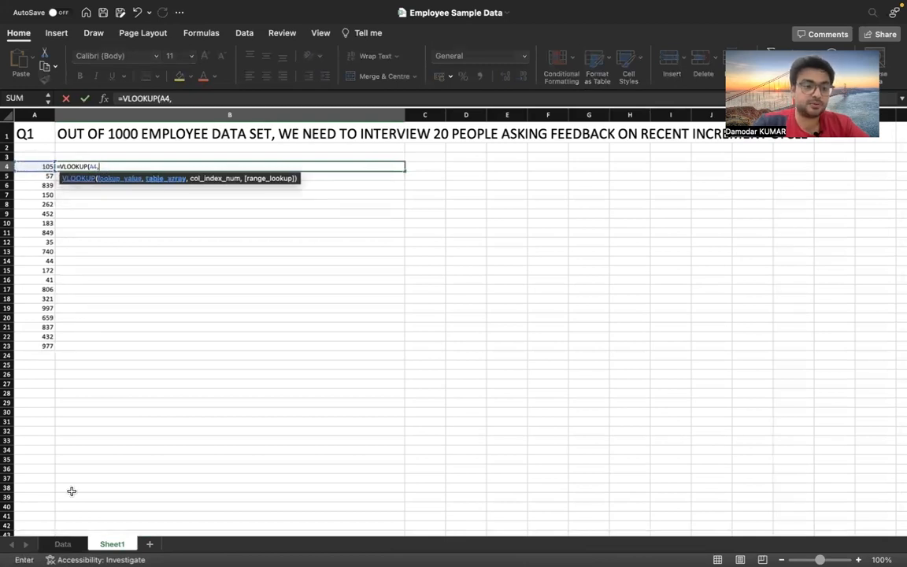
left_click(65, 543)
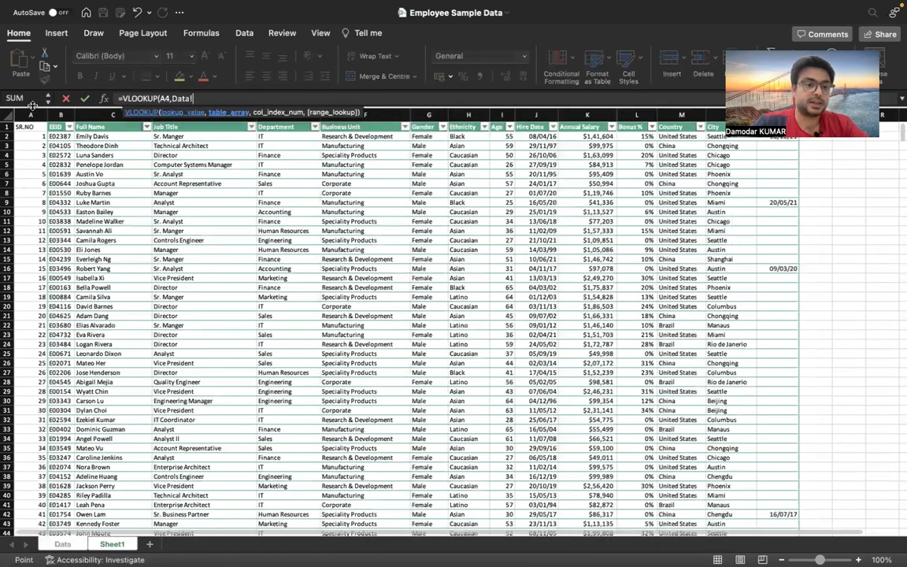
left_click_drag(30, 110, 87, 106)
type(",3,0)")
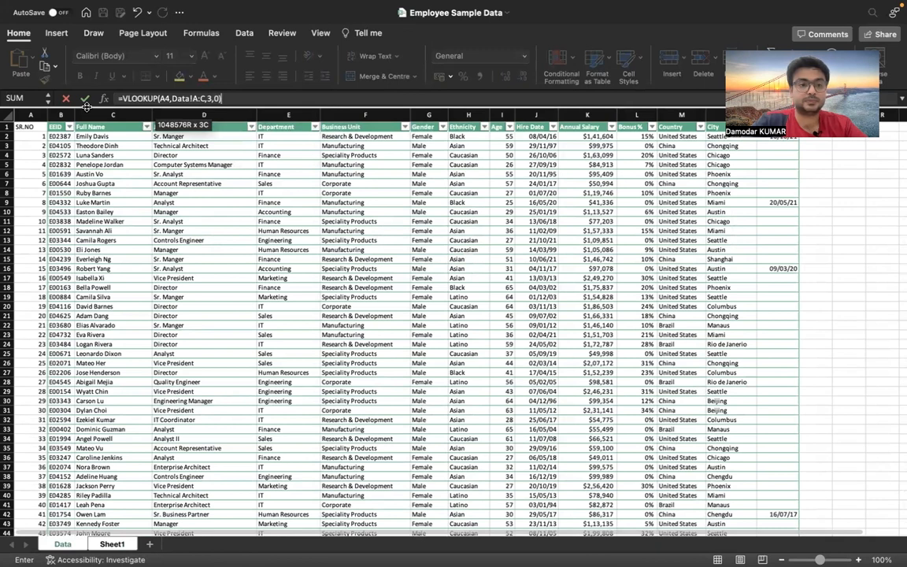
key("Return")
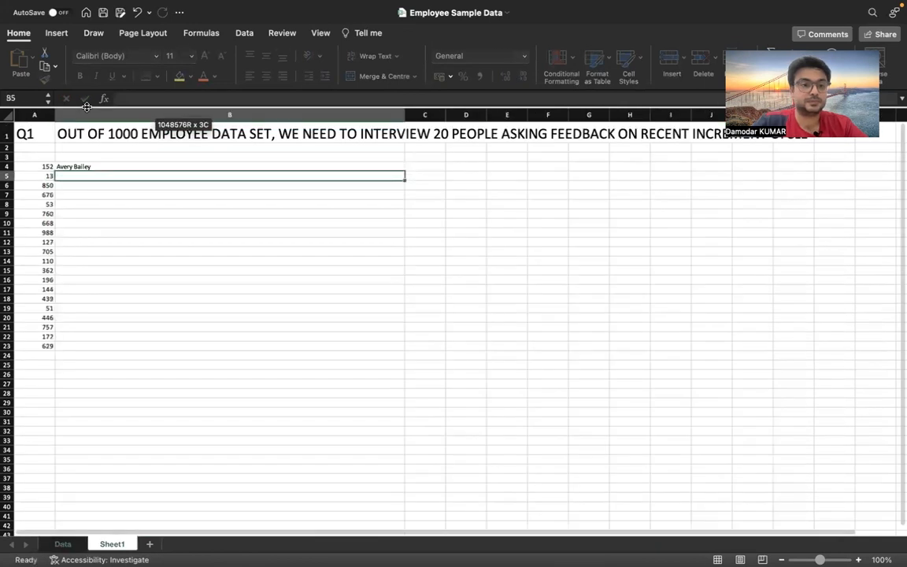
Fill the VLOOKUP formula down B4:B23 and shade that range yellow
left_click(118, 165)
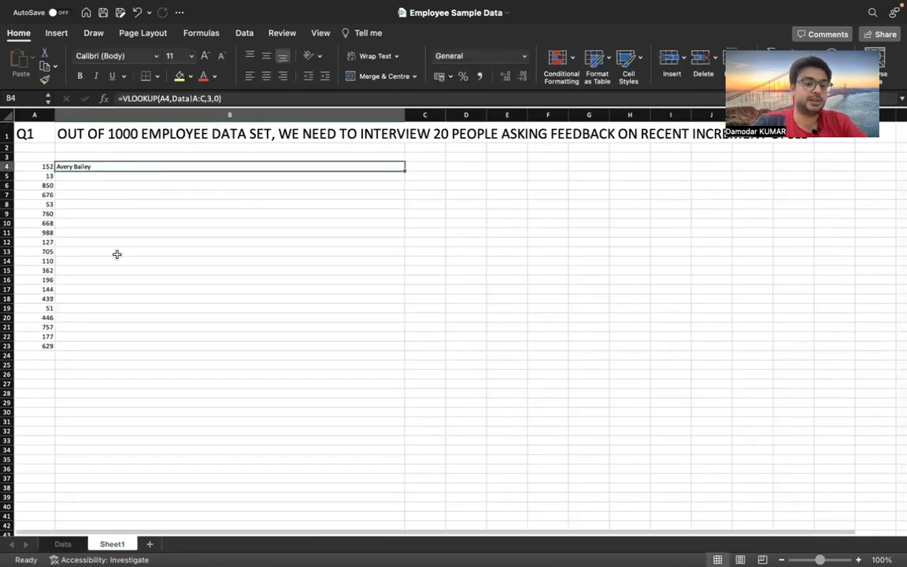
left_click(103, 347, "shift")
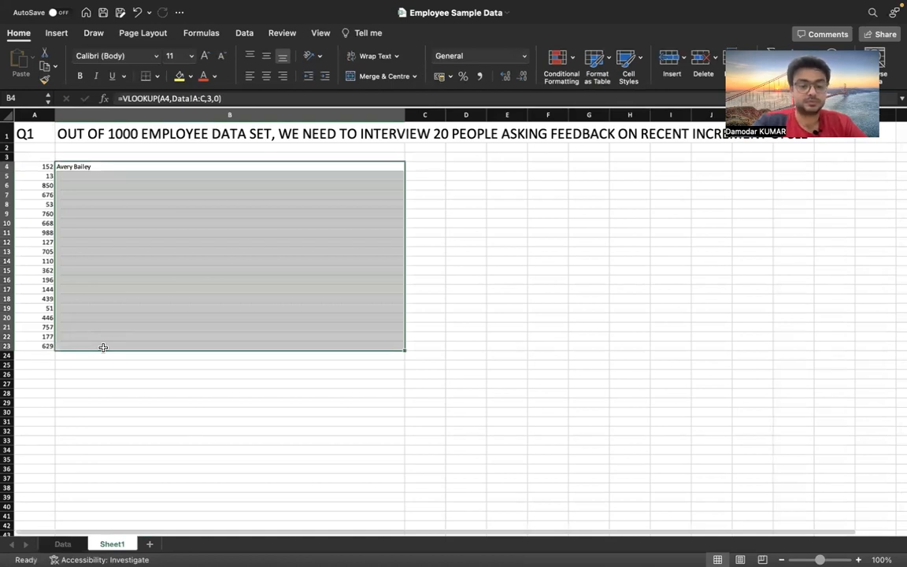
key("ctrl+d")
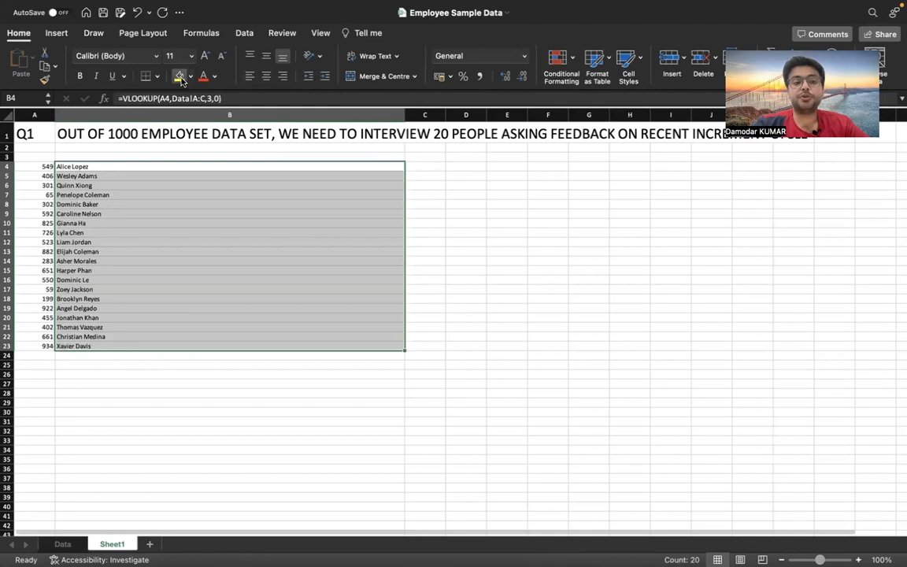
left_click(180, 77)
left_click(428, 156)
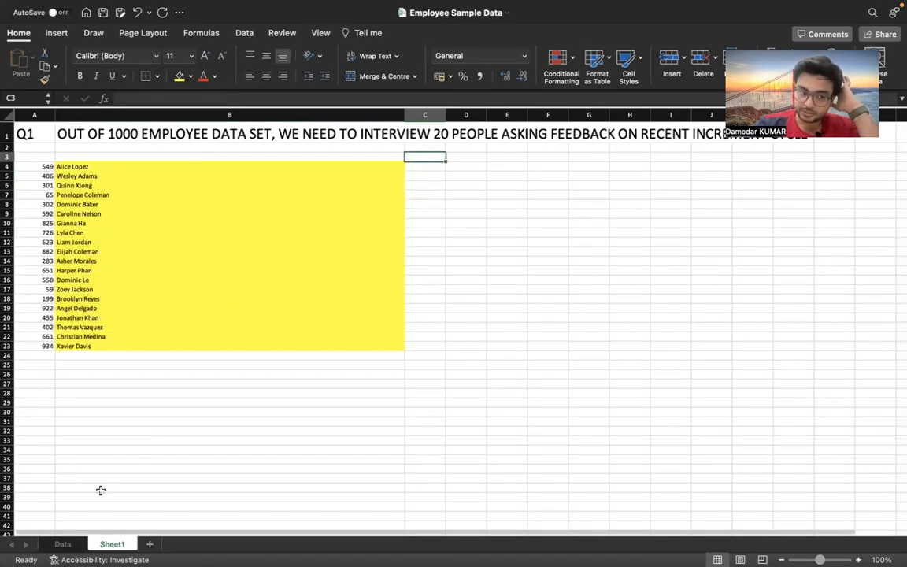
Add a new sheet and enter Q2 in A1
left_click(152, 545)
type("Q")
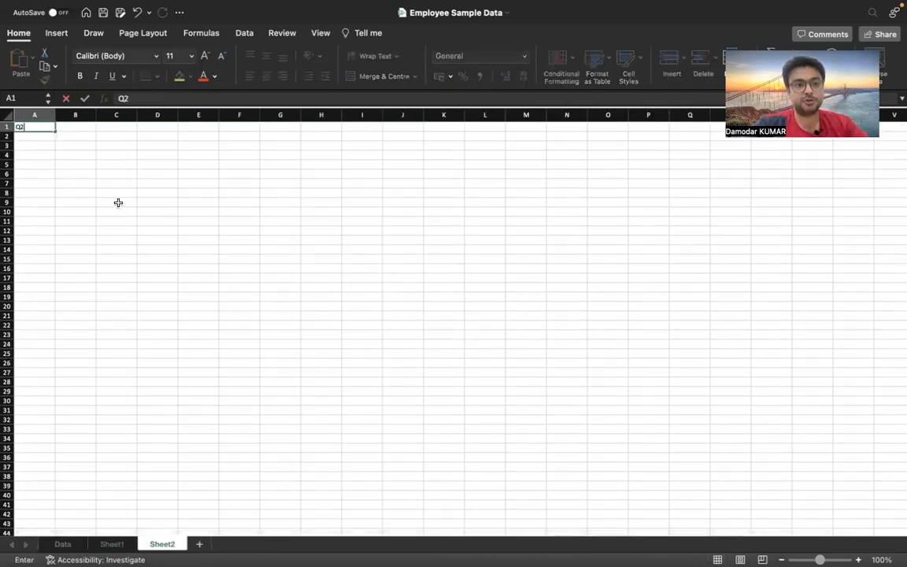
type("2")
key("Tab")
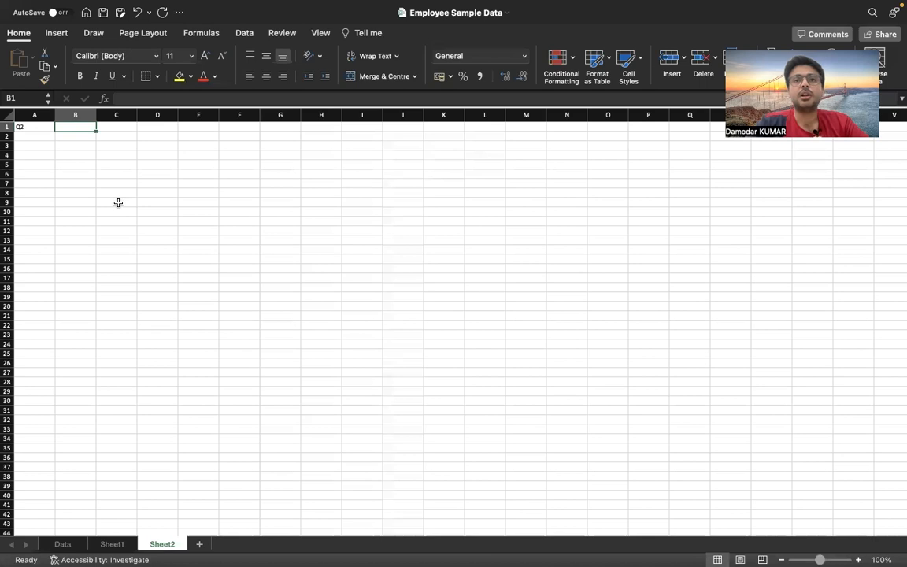
In B1, enter the task description I WANT TO DECLARE A WINNER OR SELECT A WINNER OUT OF 1000 EMPLOYEE DATA BASE
type("I WANT TO DECLARE A WINNER")
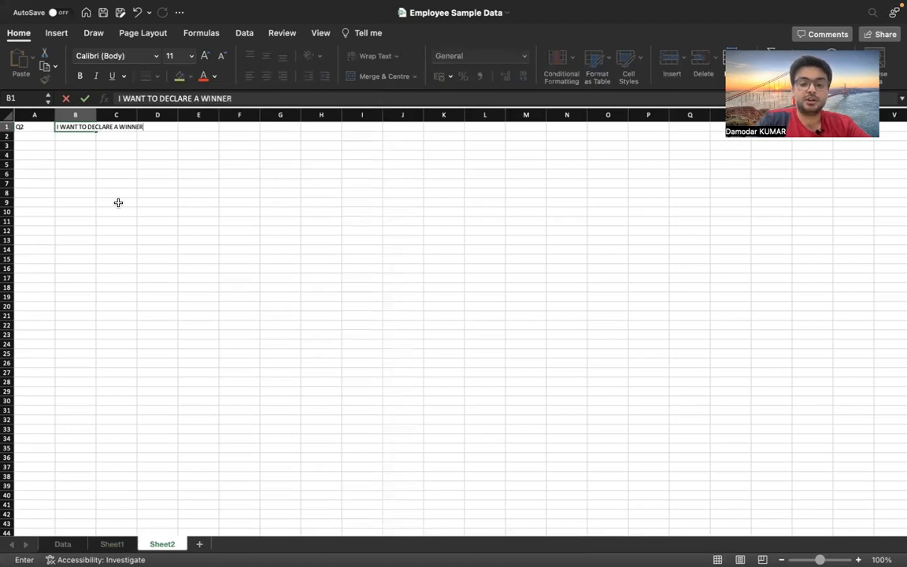
type(" OR S")
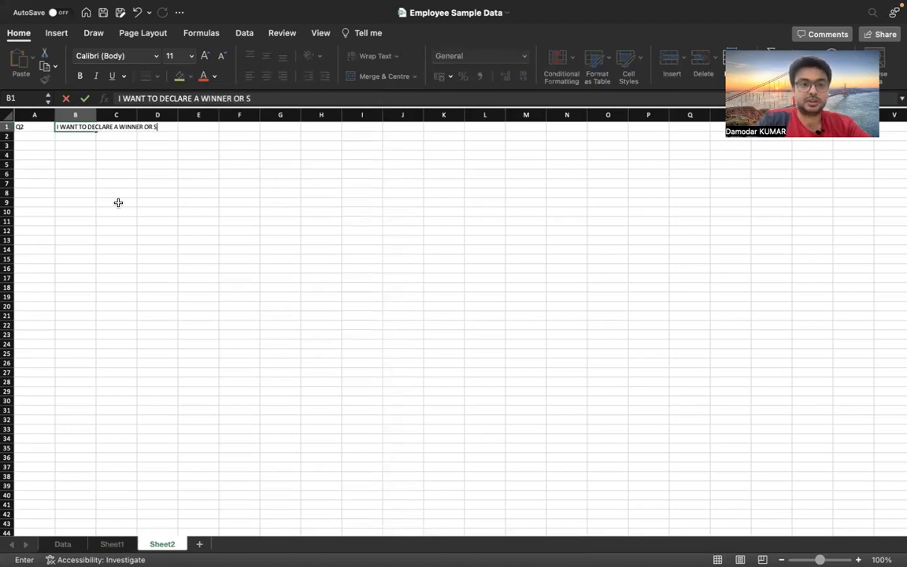
type("ELECT A WINN")
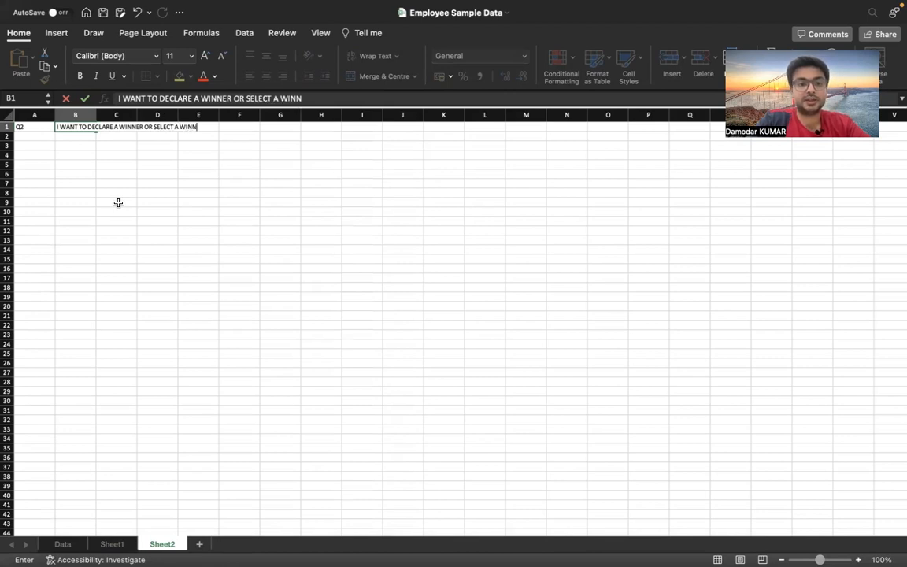
type("ER OUT OF")
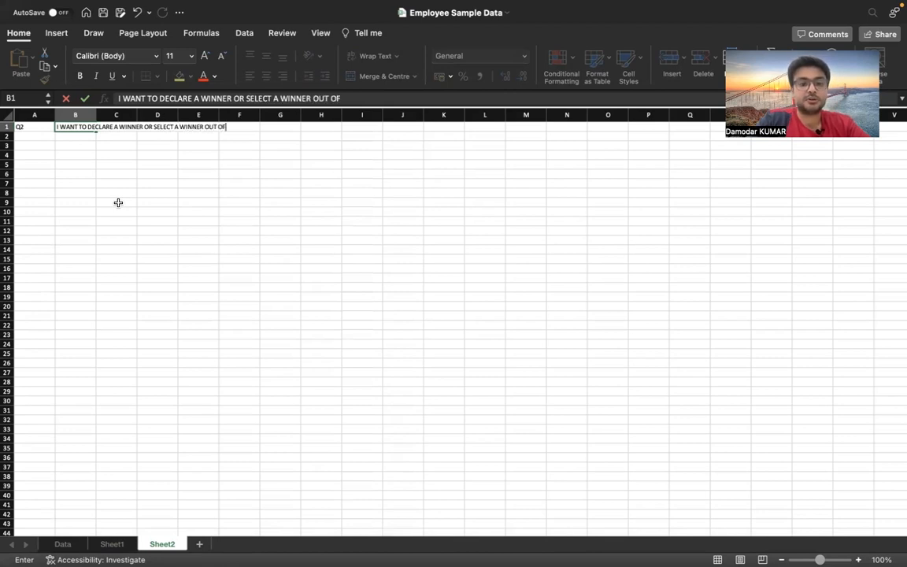
type(" 1000")
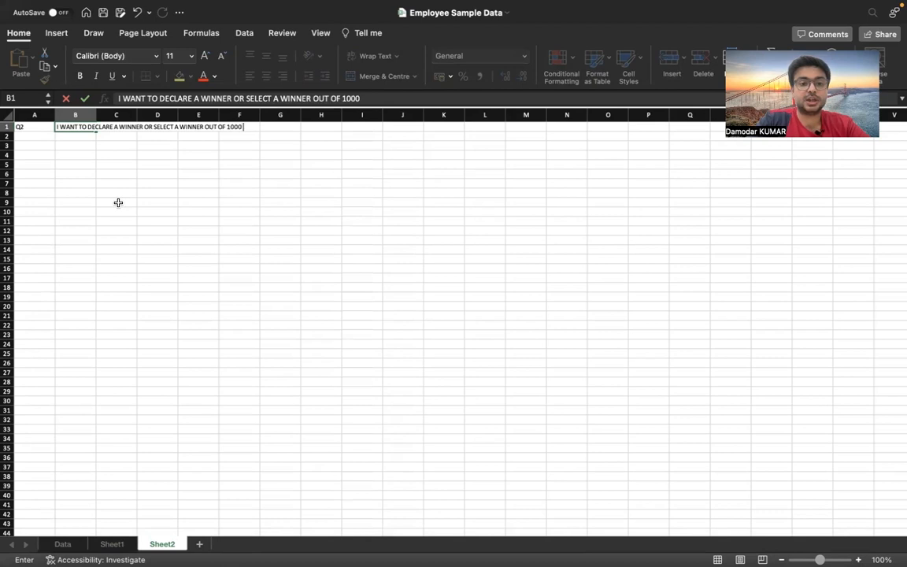
type(" EMPLOYEE")
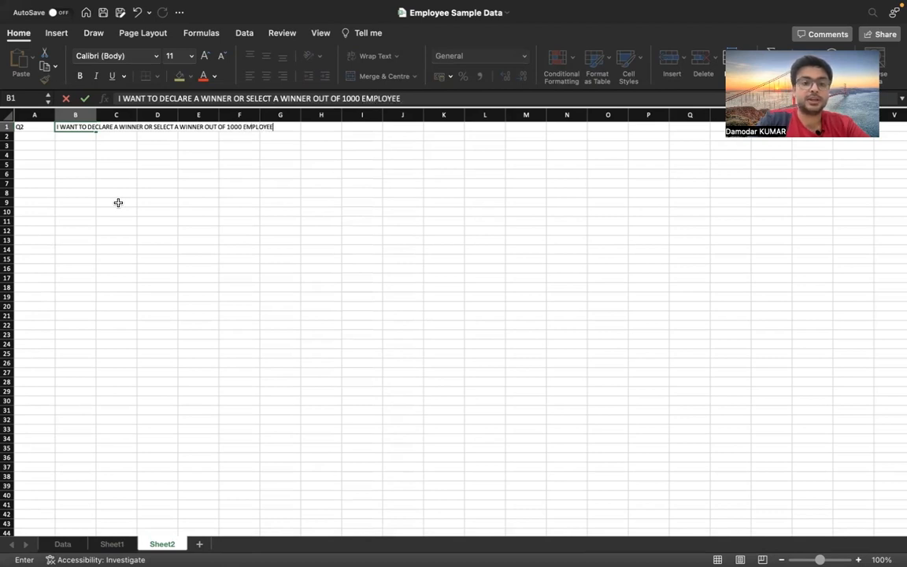
type(" DATA BASE")
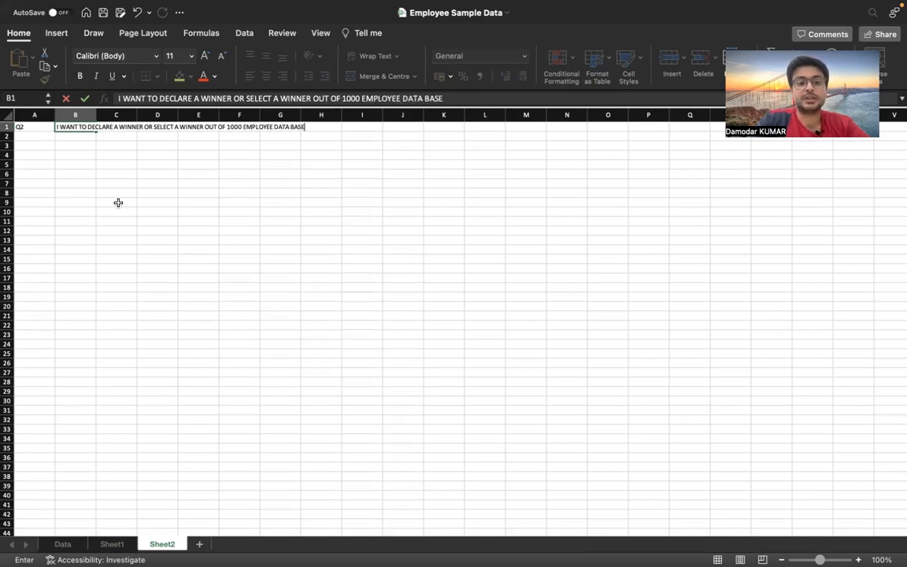
type(" WHICH")
key("BackSpace")
key("BackSpace")
key("BackSpace")
key("BackSpace")
key("BackSpace")
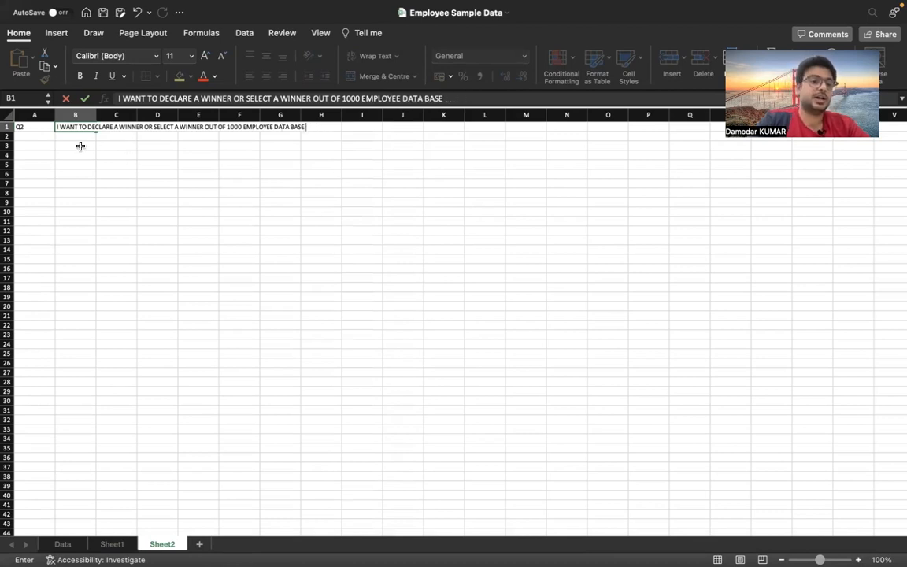
Edit B1 so both 'A WINNER' phrases read '50 WINNER', and confirm the text
left_click(118, 127)
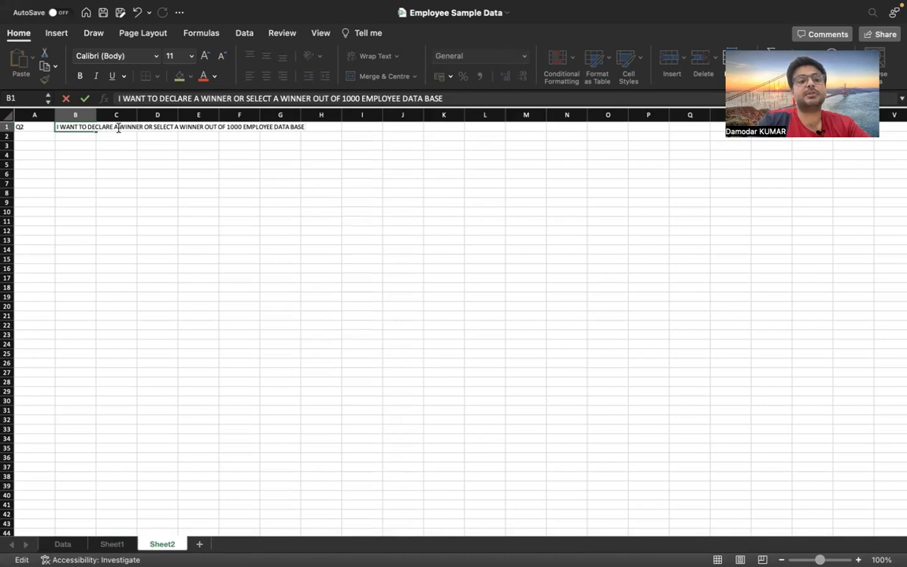
key("BackSpace")
key("BackSpace")
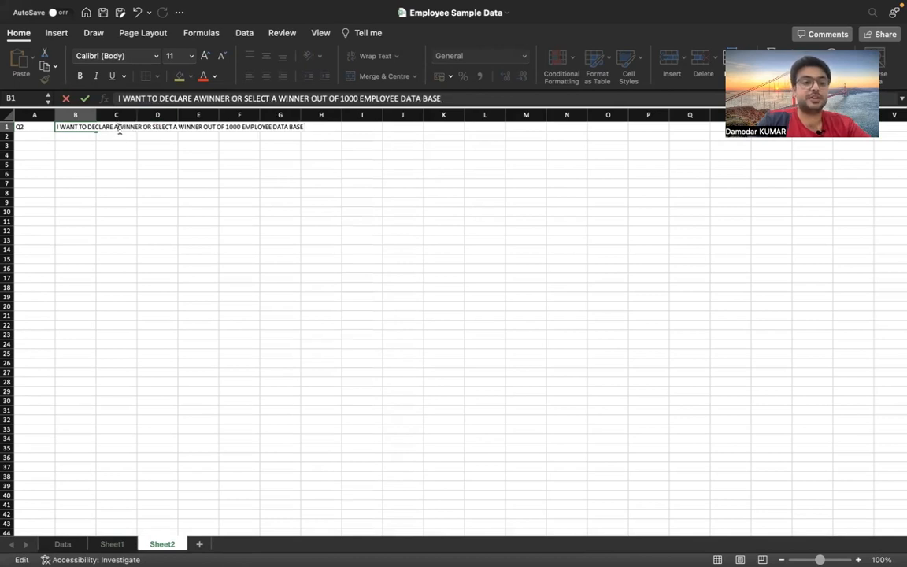
type("50")
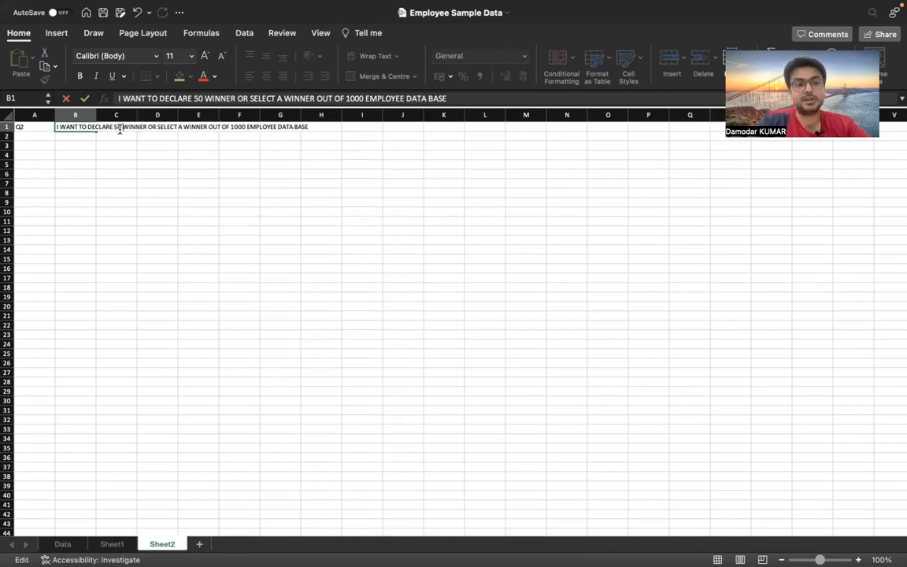
left_click(181, 127)
key("BackSpace")
key("BackSpace")
type("50")
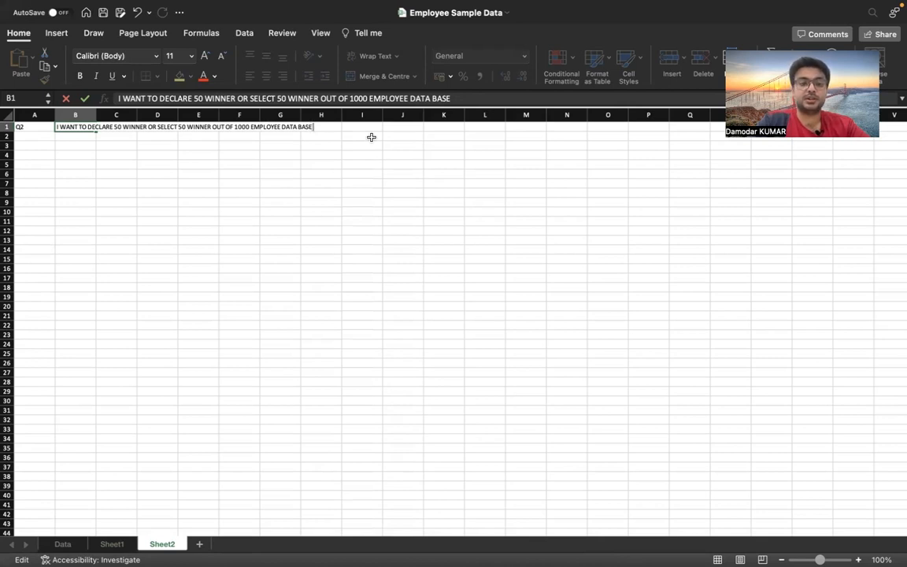
key("Return")
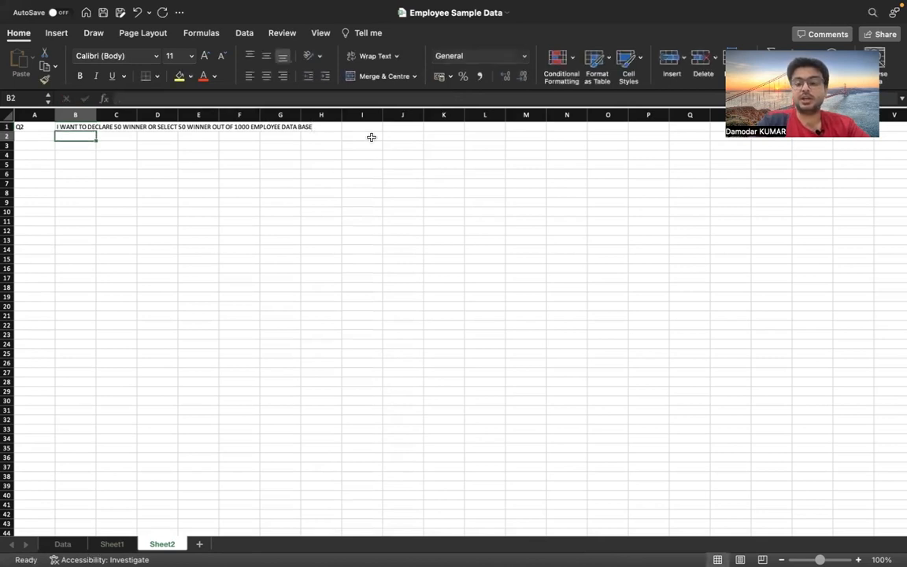
In A3, enter =RANDARRAY(50,,1,1000,1) to generate 50 random whole numbers between 1 and 1000
key("Left")
key("Down")
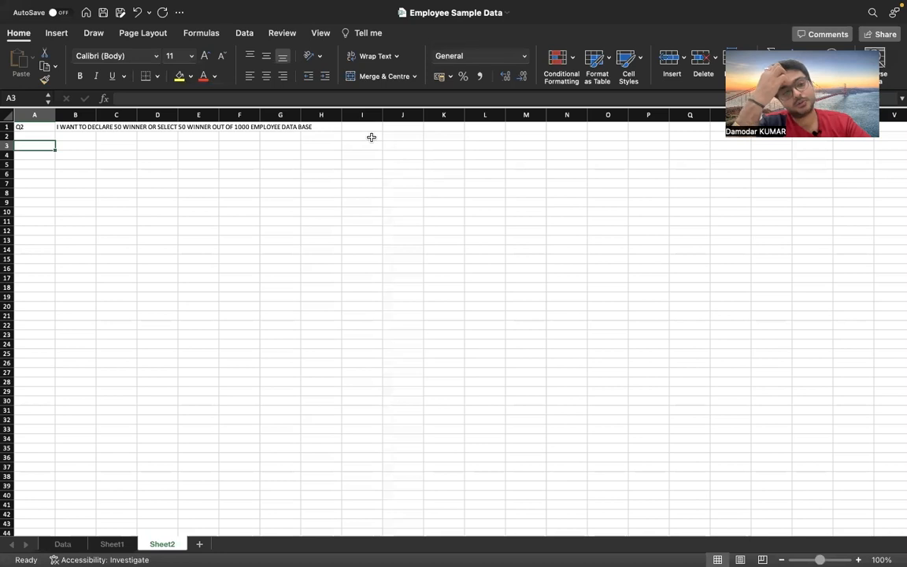
type("=RAND")
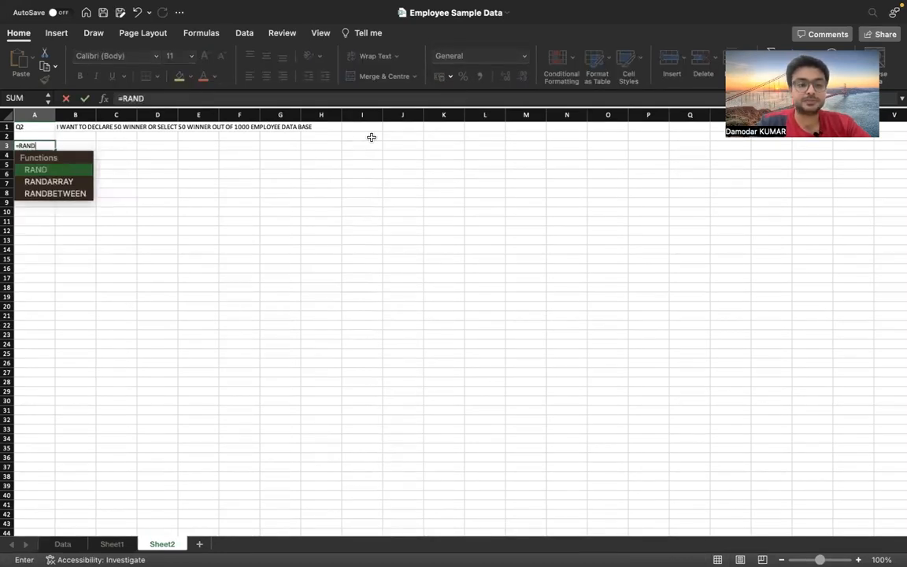
key("Down")
key("Tab")
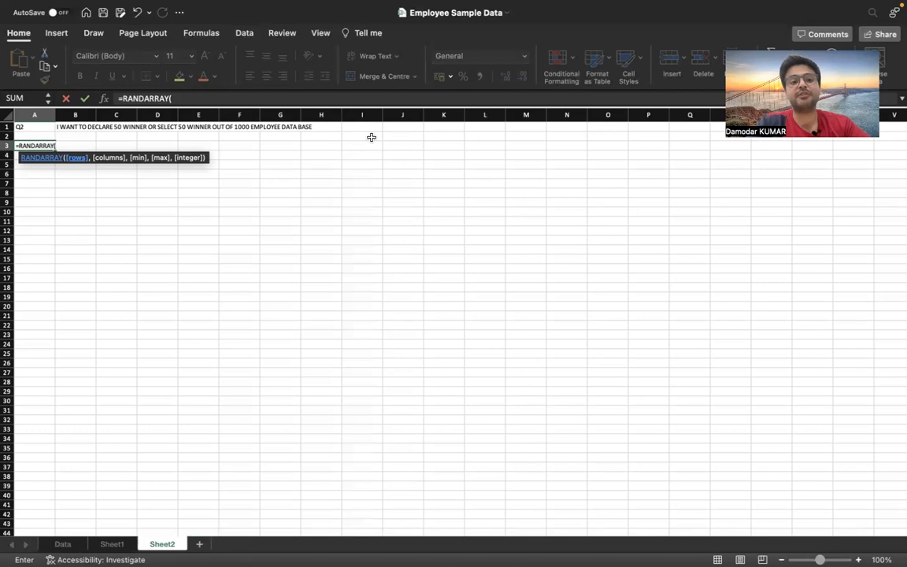
type("50,")
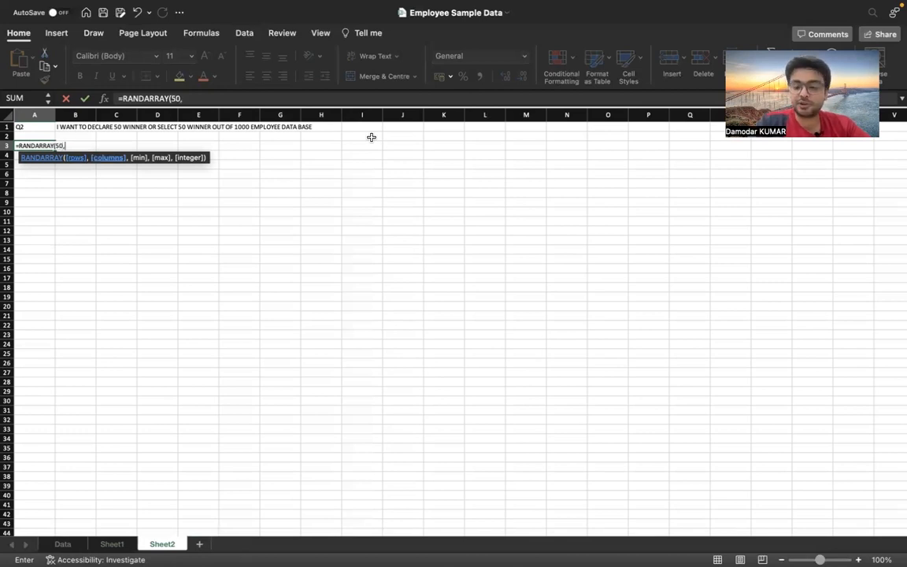
type(",")
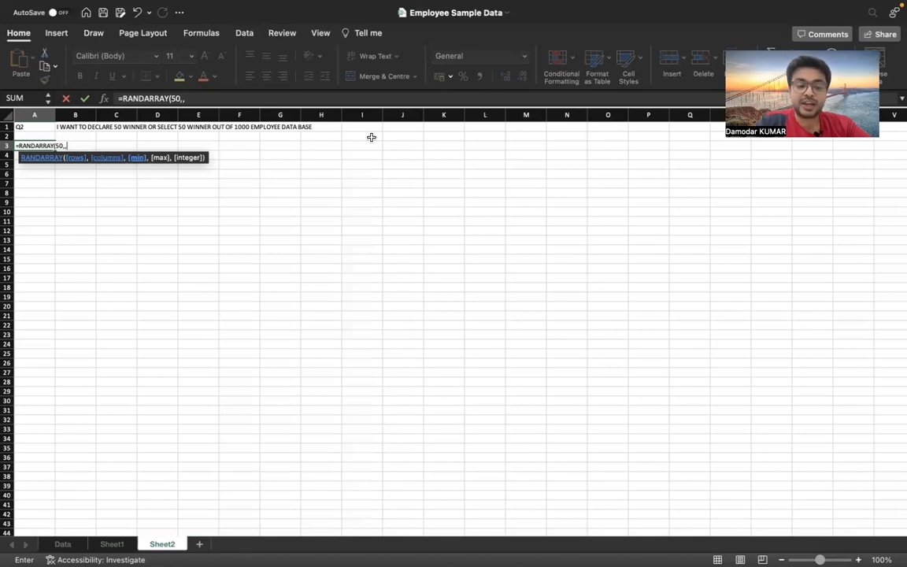
type("1,")
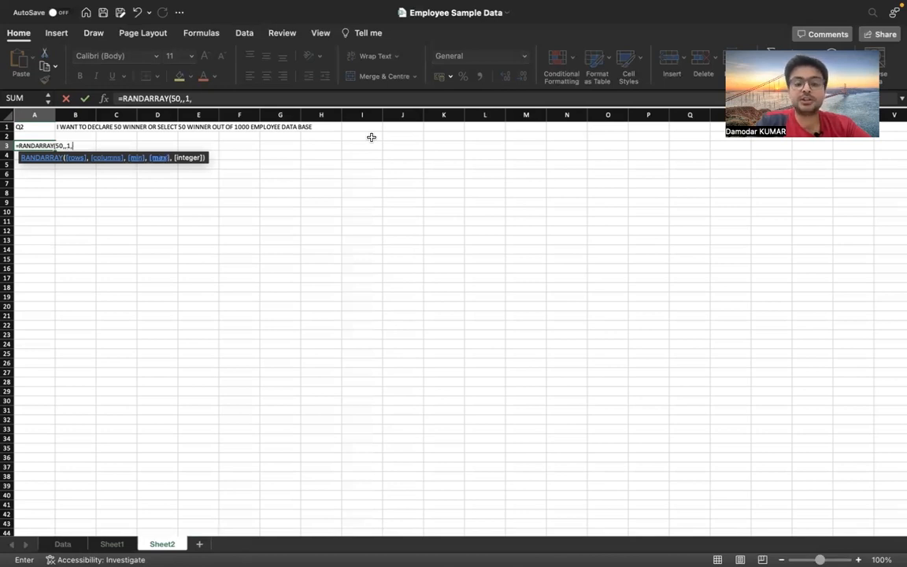
type("1000")
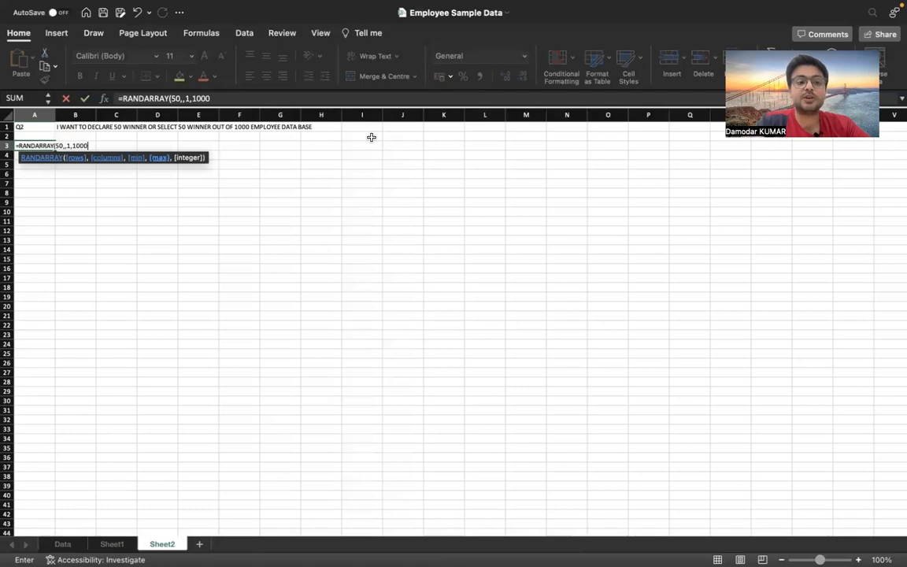
type(",1")
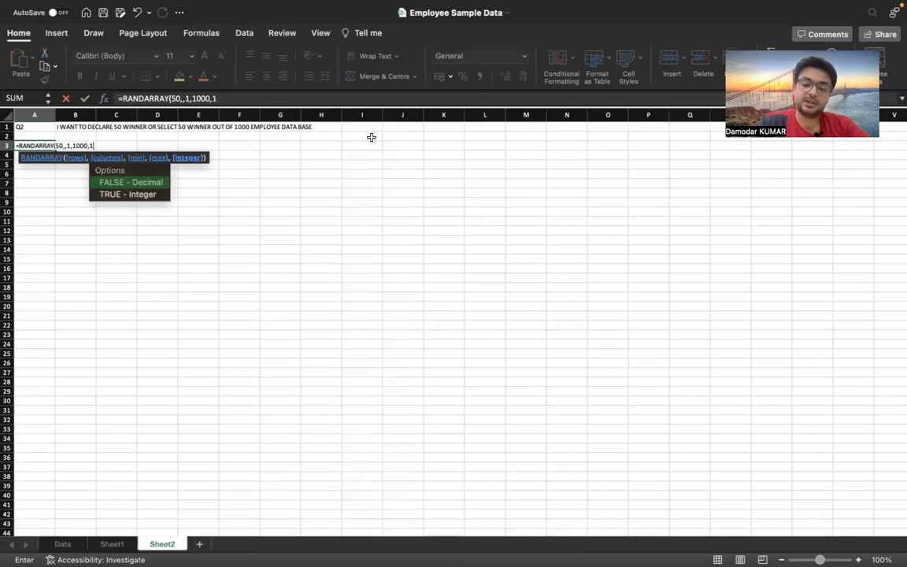
type(")")
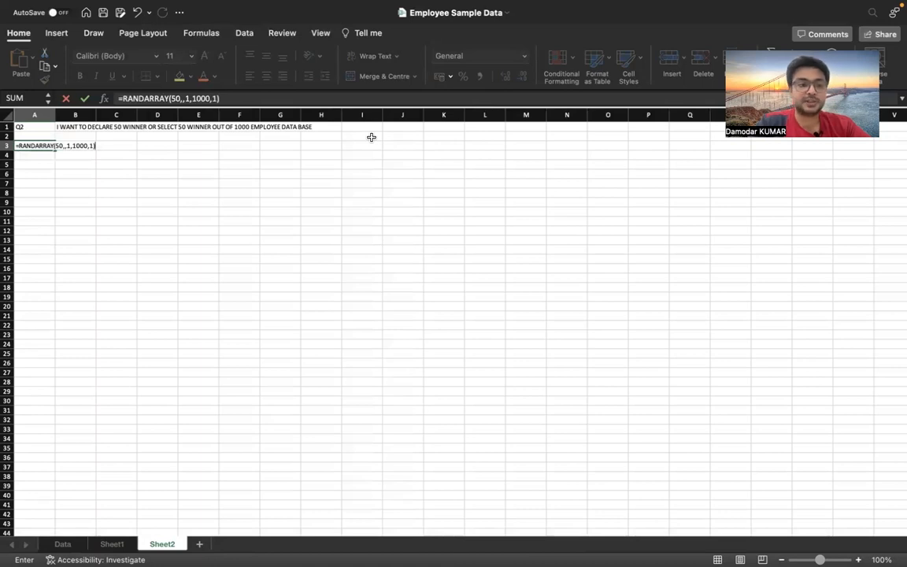
key("Return")
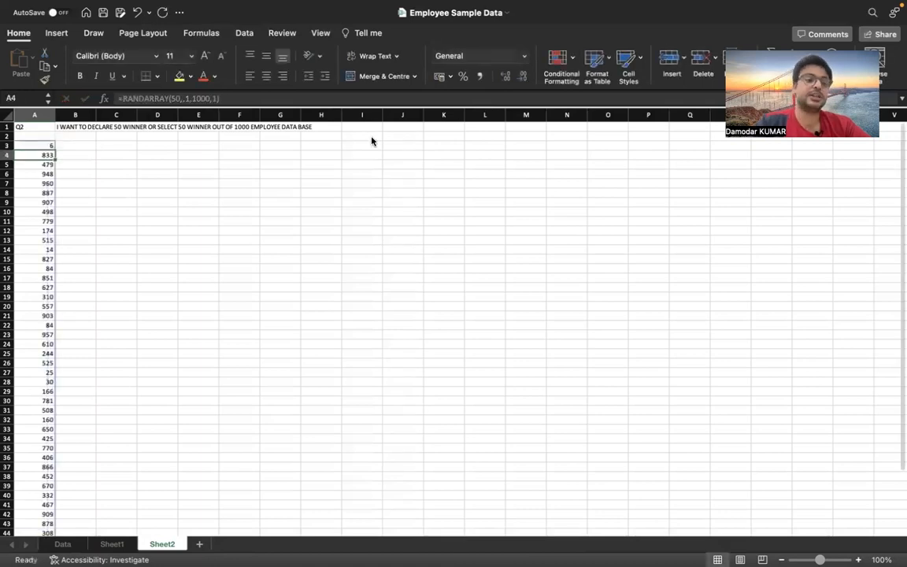
In B3, enter =VLOOKUP(A3,Data!A:C,3,0) to fetch the full name for the first random number
scroll(180, 243, "down", 5)
scroll(156, 259, "up", 5)
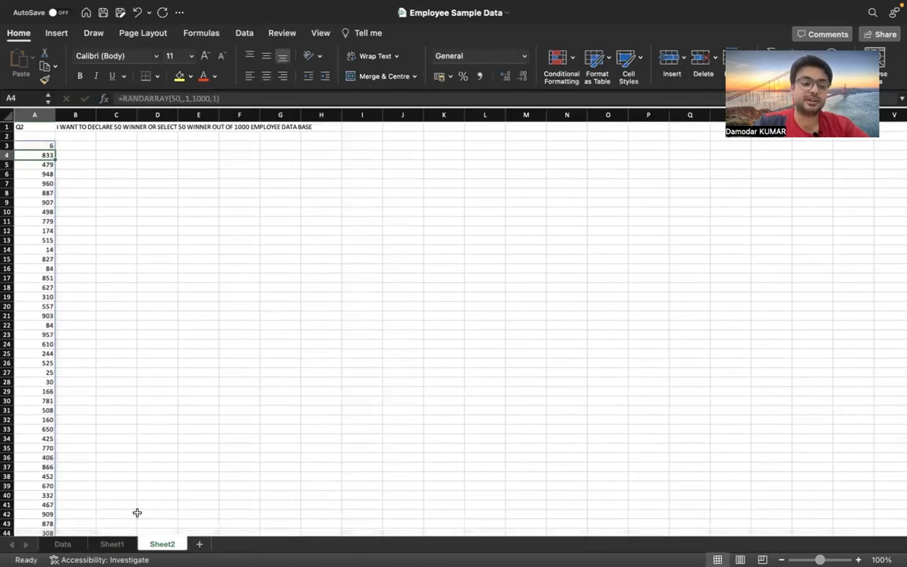
left_click(66, 543)
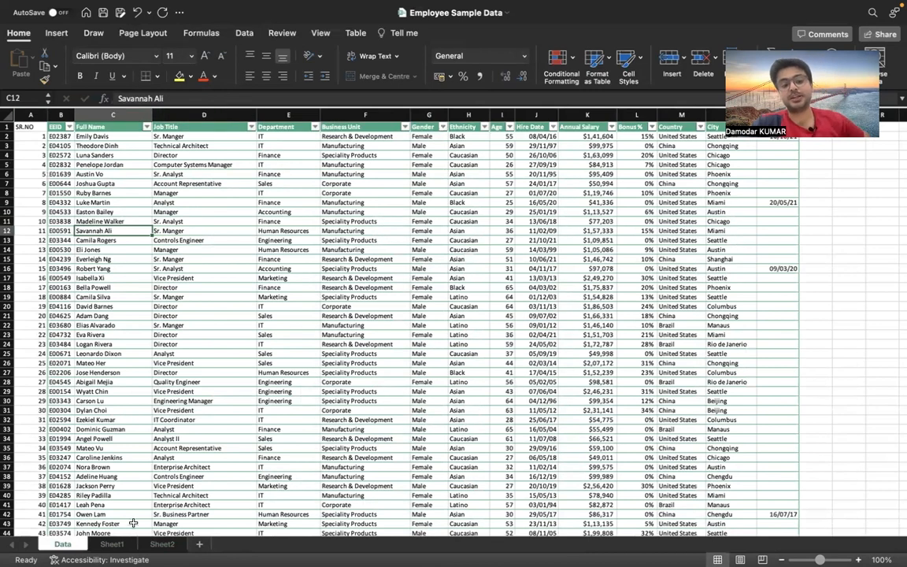
left_click(163, 544)
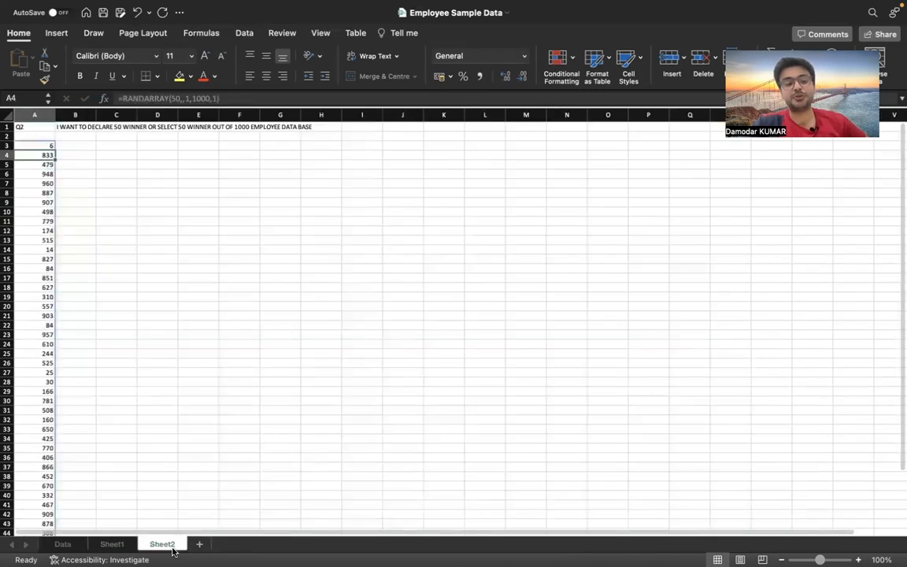
left_click(88, 147)
type("=vlookup(")
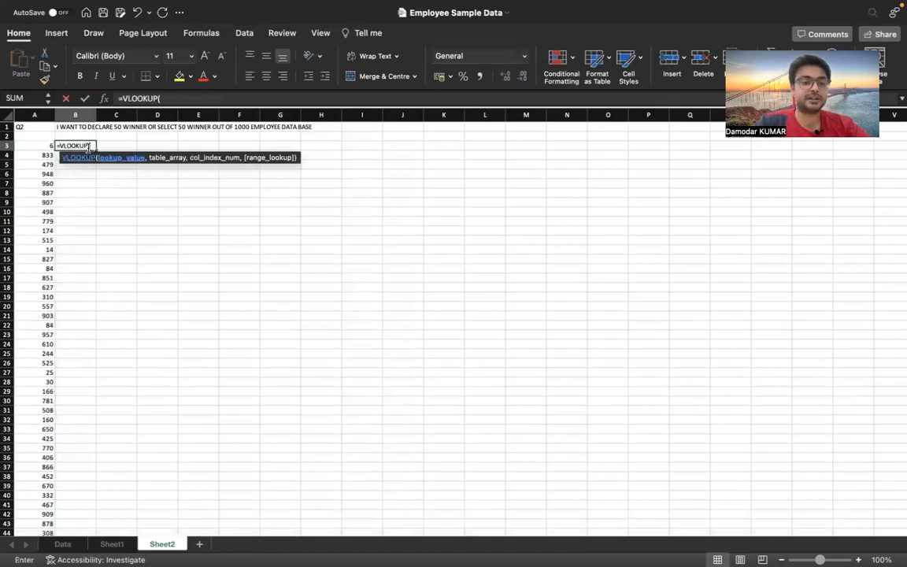
left_click(44, 144)
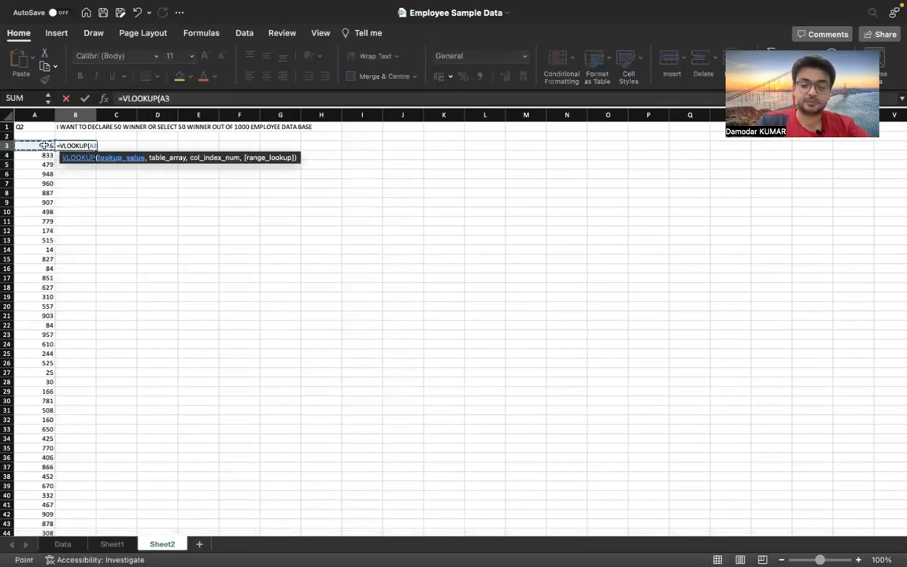
type(",")
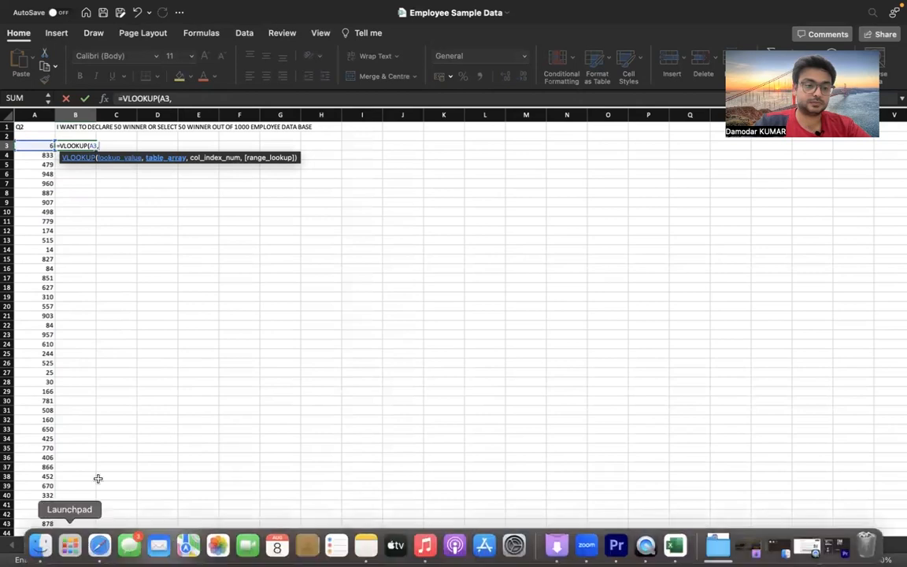
left_click(65, 543)
left_click(34, 116)
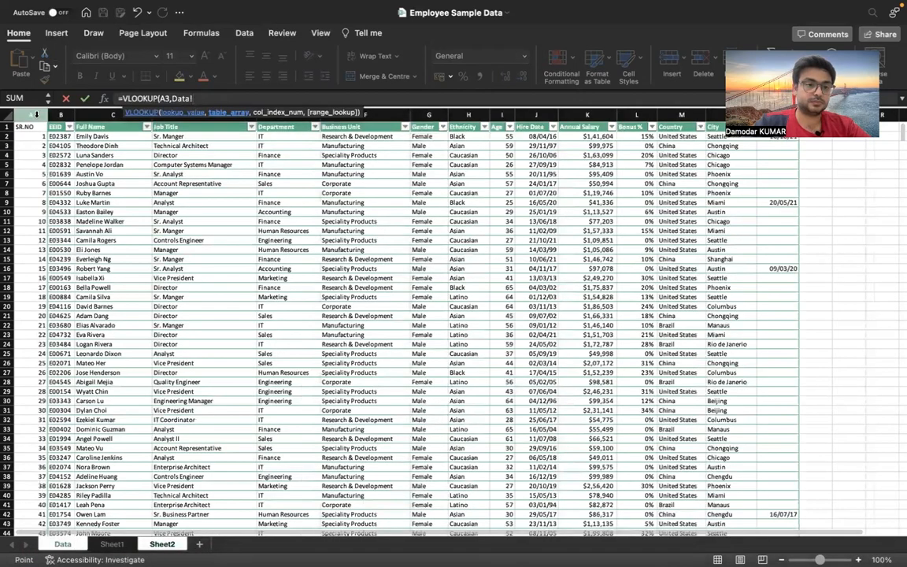
left_click_drag(34, 115, 99, 114)
type(",3,0)")
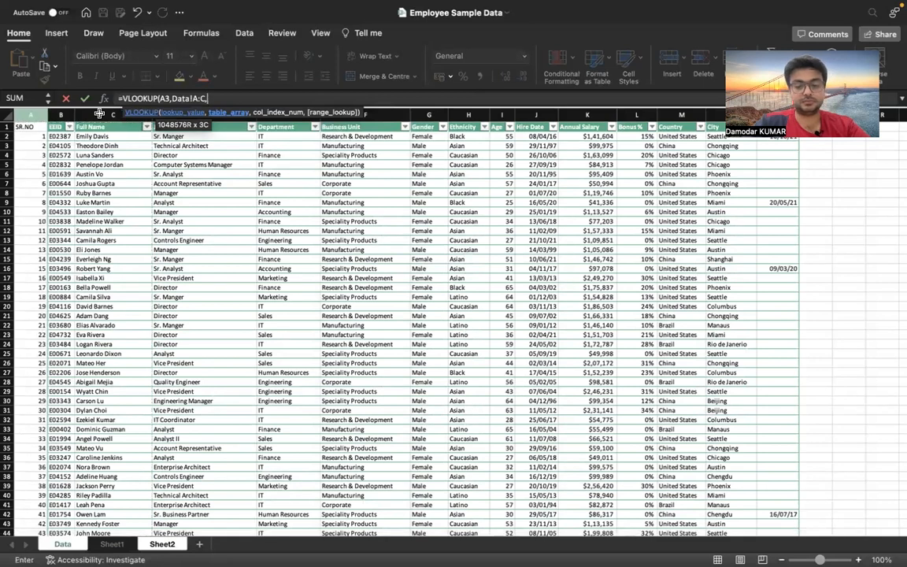
key("Return")
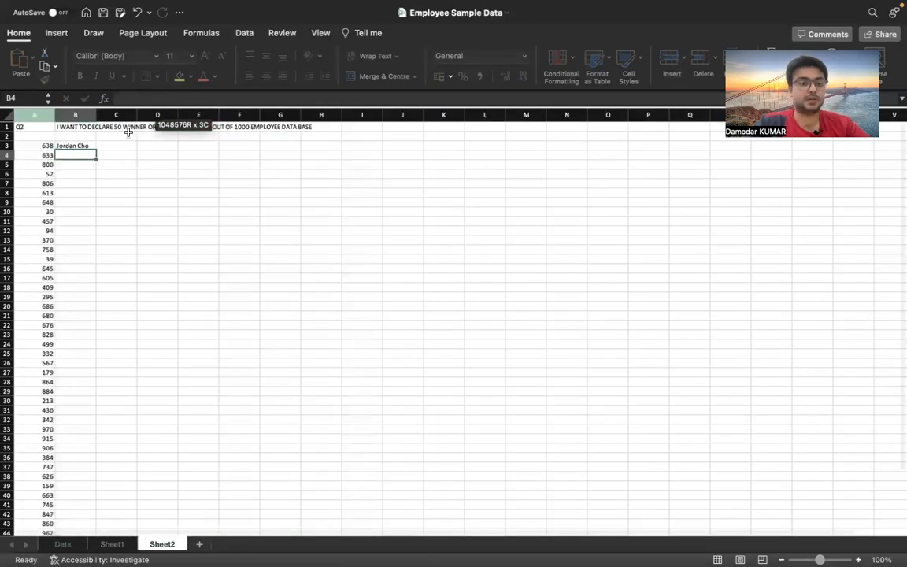
Fill the B3 VLOOKUP formula down beside all 50 random numbers and autofit column B's width
left_click(88, 148)
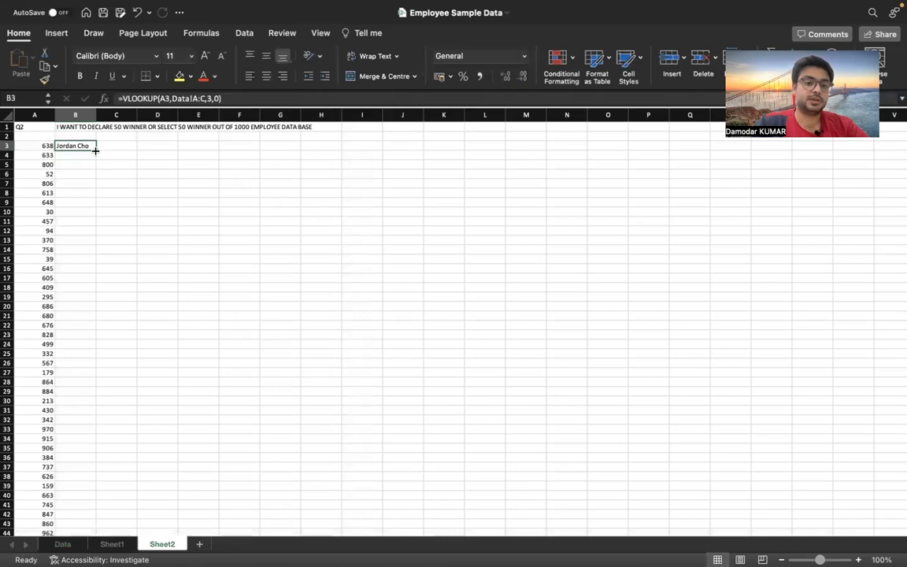
double_click(95, 150)
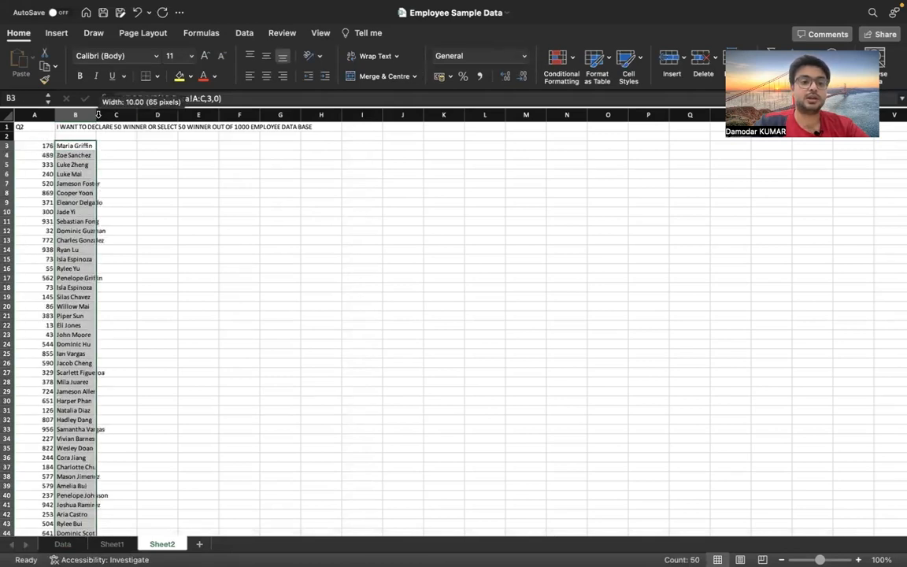
double_click(96, 115)
left_click(188, 183)
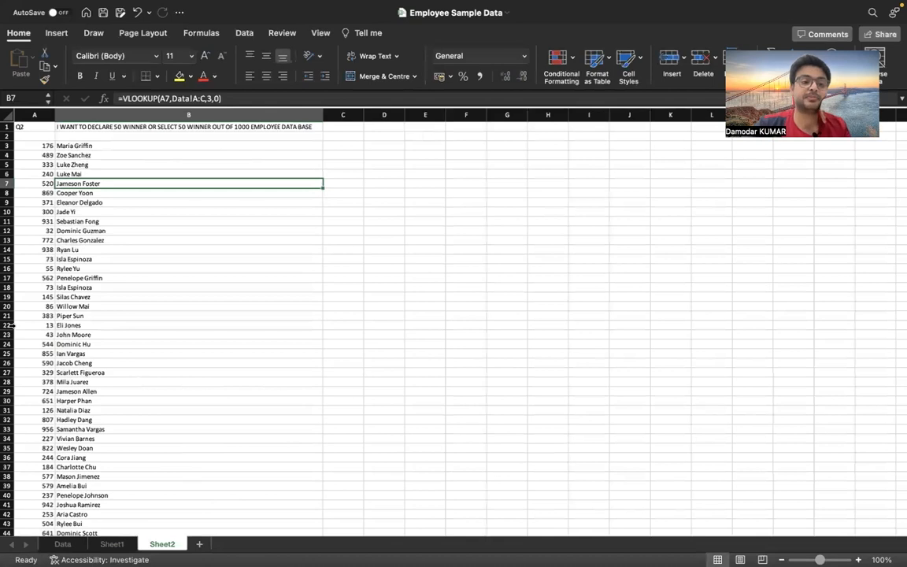
Inspect the RANDARRAY formula in A3 and the VLOOKUP formula in B3 on the Q2 sheet
left_click(50, 146)
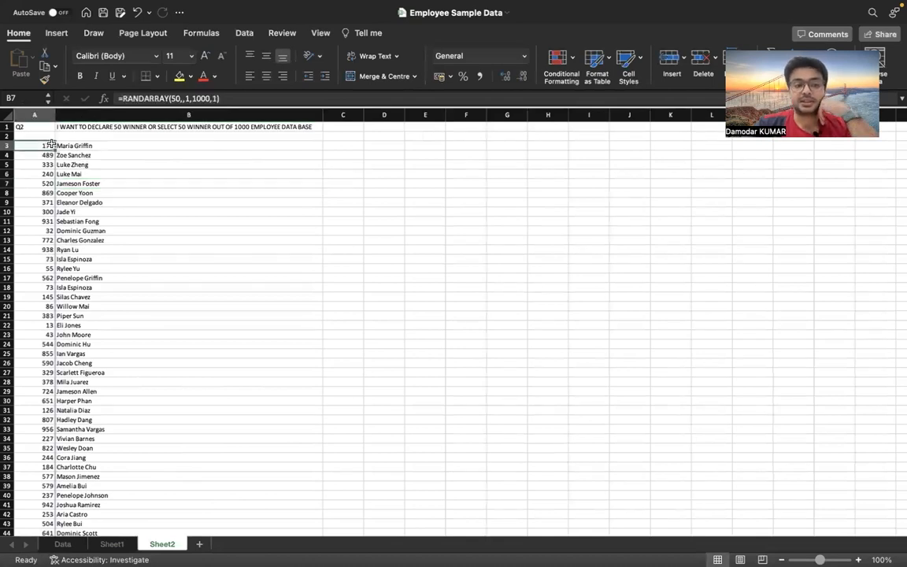
left_click(111, 146)
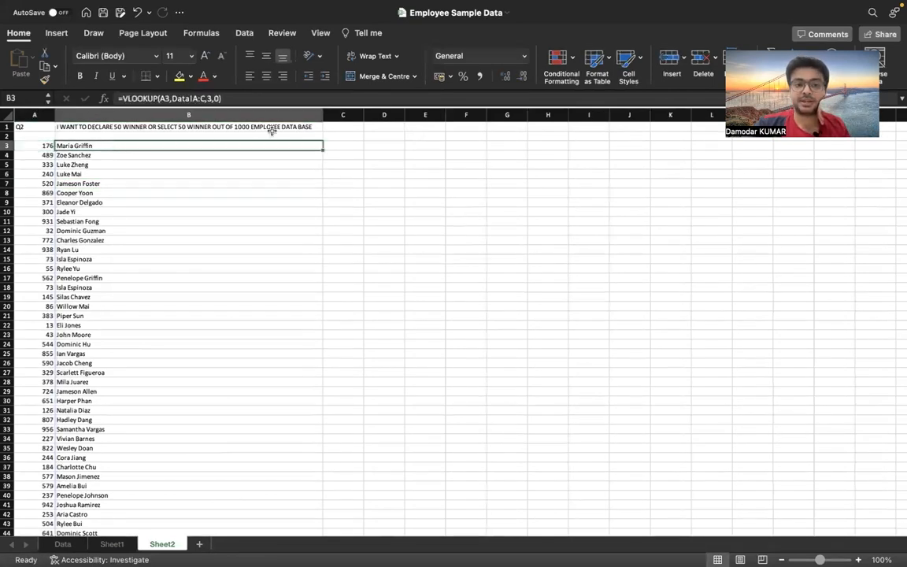
double_click(324, 149)
left_click(131, 146)
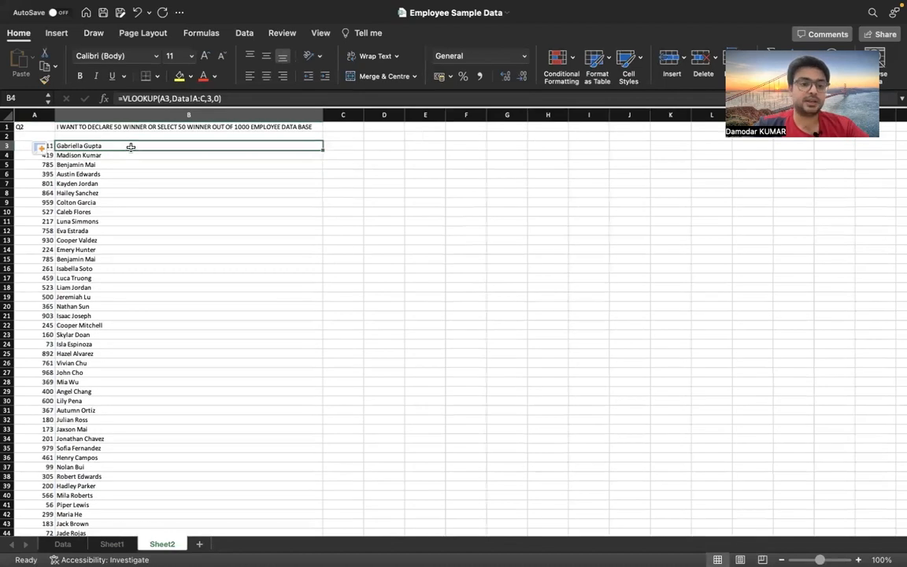
Highlight cell A5 with a yellow fill and refill the B3 VLOOKUP formula down column B
left_click(47, 165)
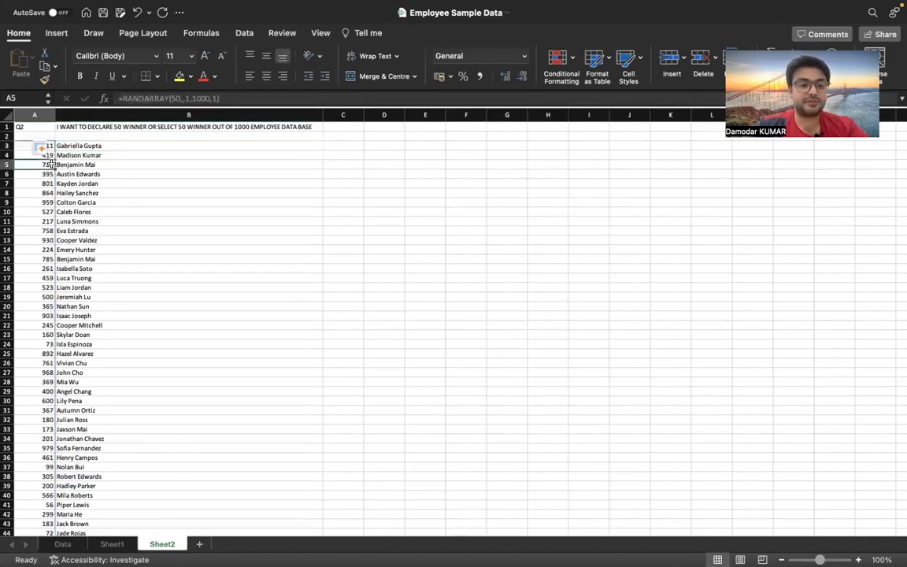
left_click(179, 78)
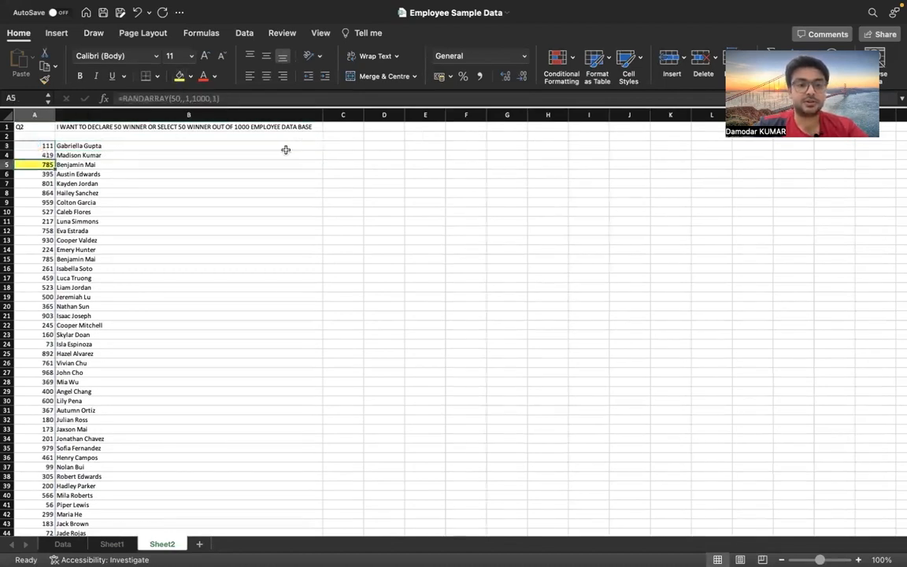
left_click(256, 146)
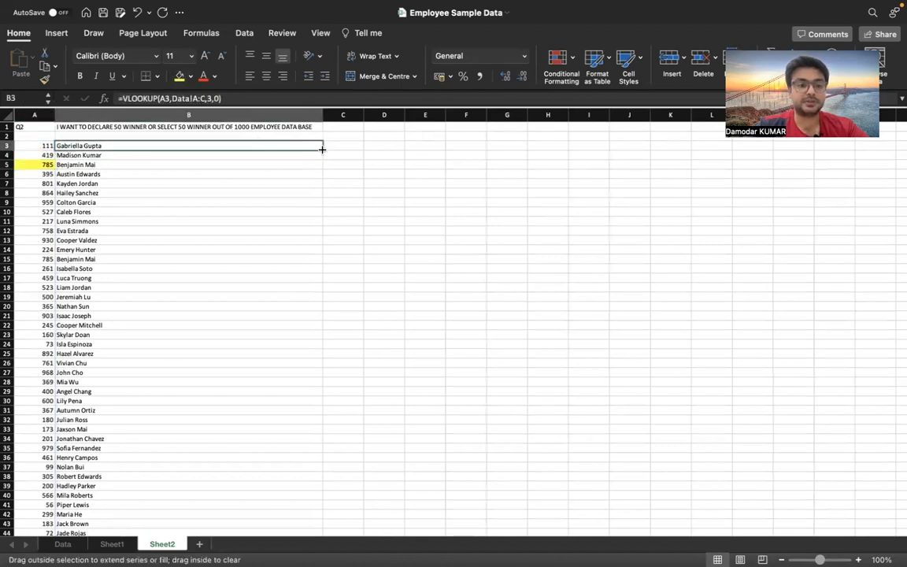
double_click(320, 146)
left_click(352, 172)
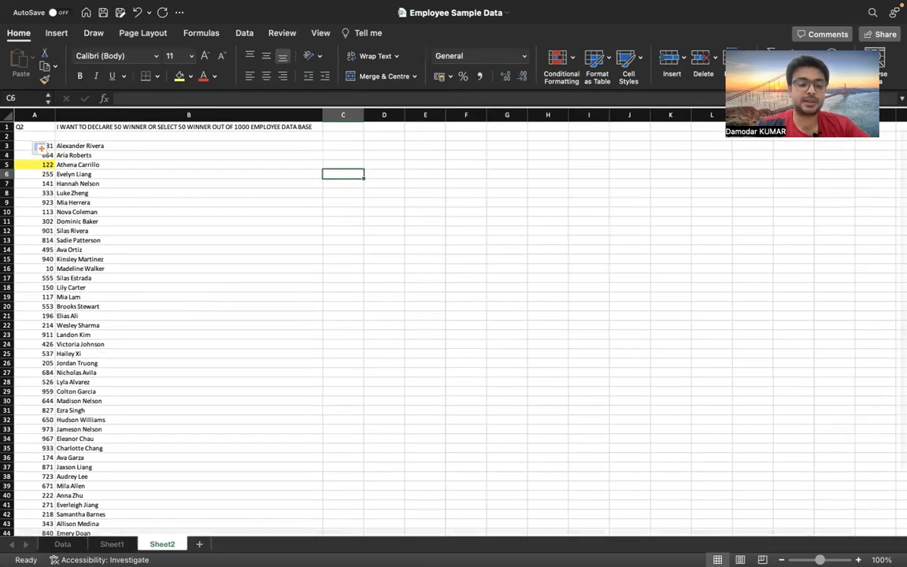
Add a new sheet and enter Q3 in cell A1
left_click(200, 544)
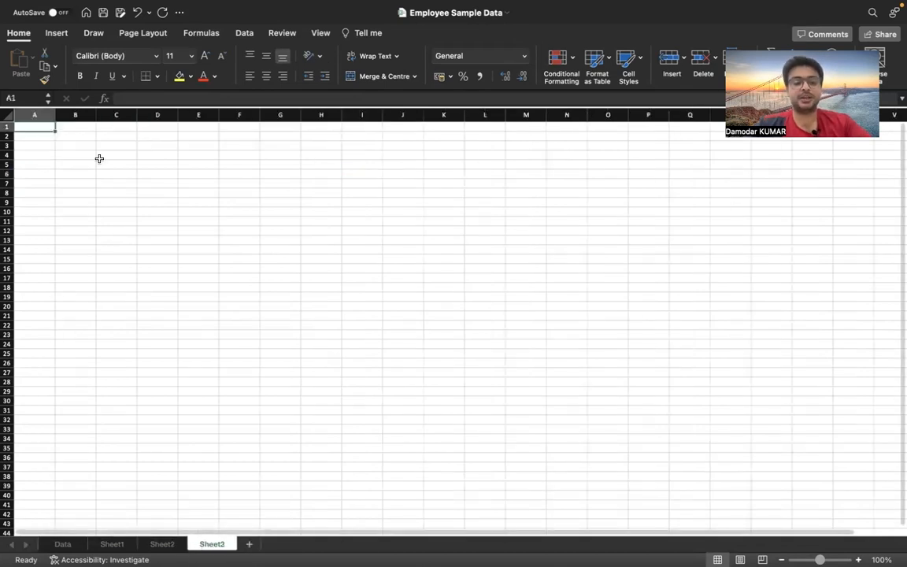
type("Q3")
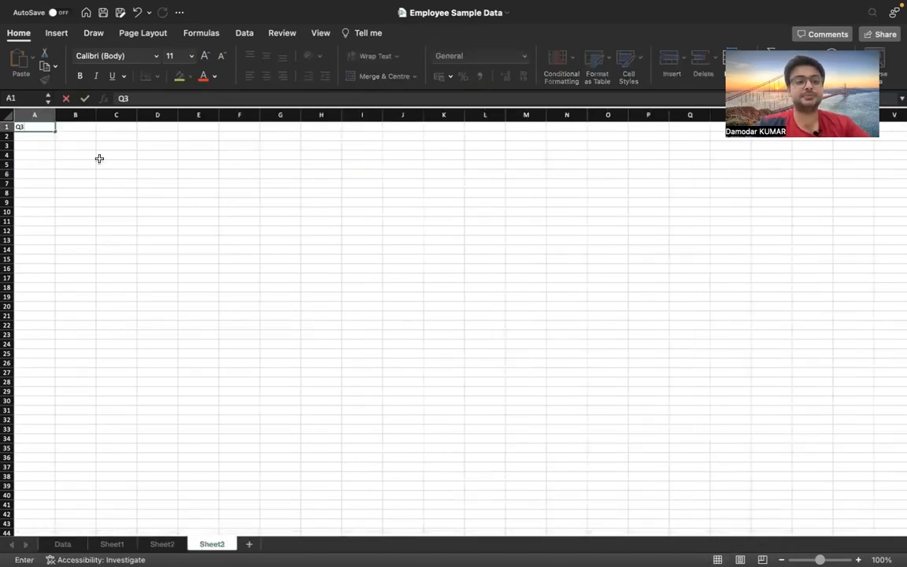
key("Tab")
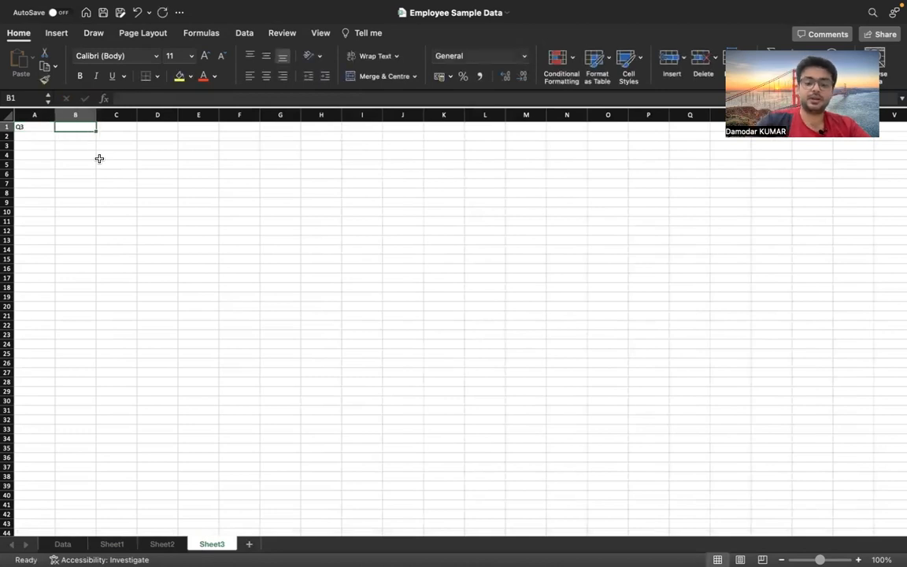
In B1, enter the task text 'I WANT TO INTERVIEW 10 PEOPLE'
type("I WANT TO")
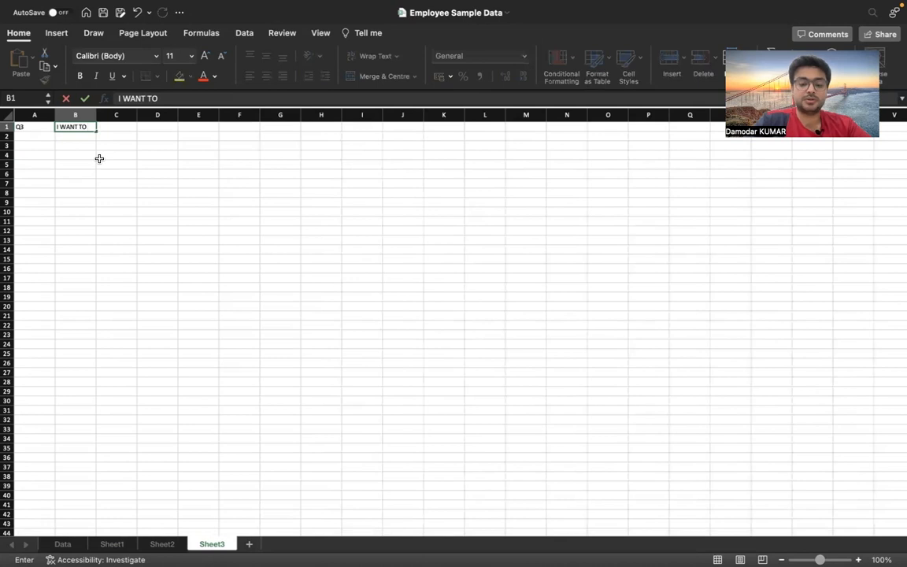
type(" CAL")
key("BackSpace")
key("BackSpace")
key("BackSpace")
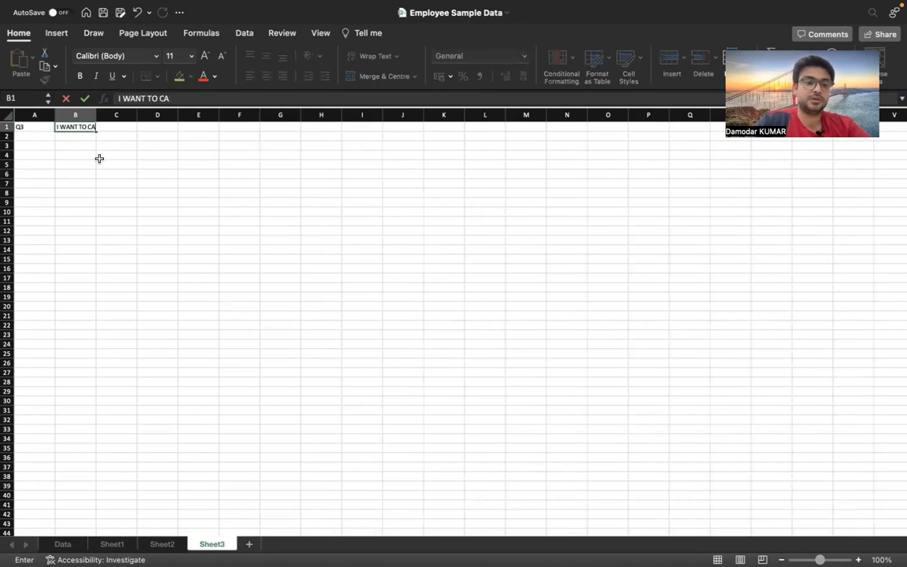
type("INTERV")
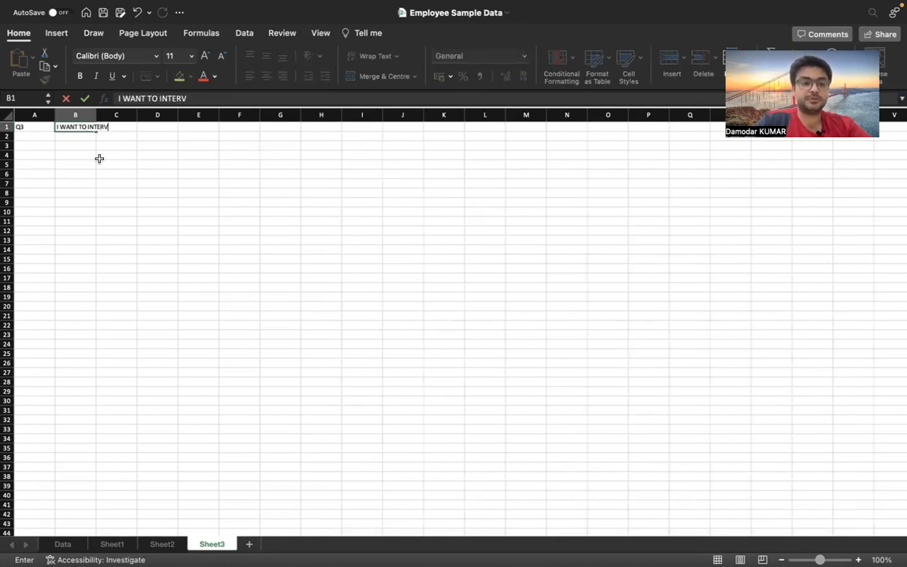
type("IEW OR OBSER")
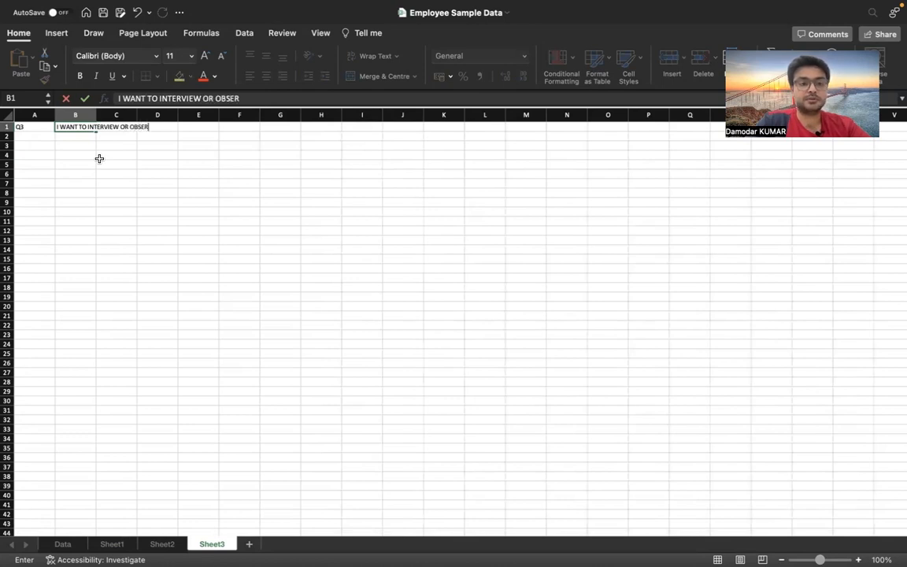
type("VE 10 PEOPLE")
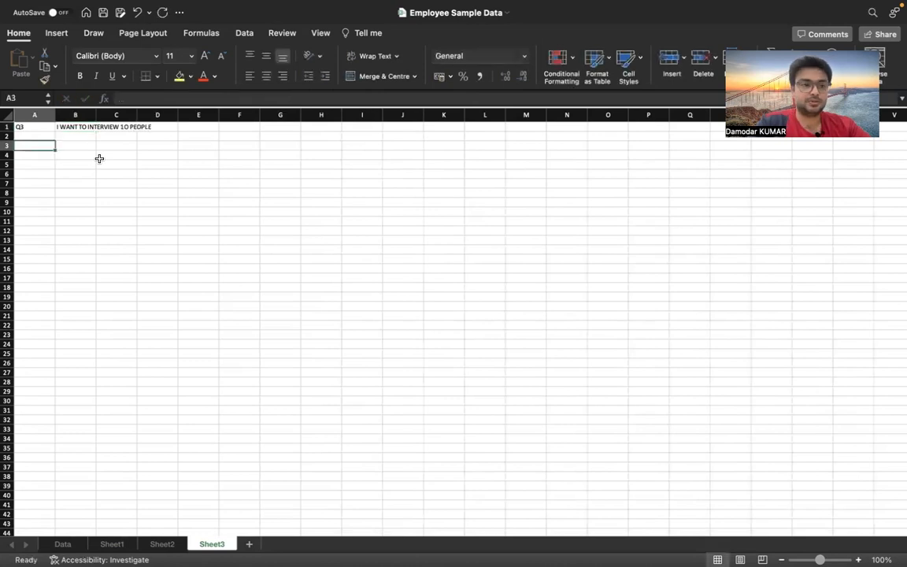
In A3, enter =RANDARRAY(10,,1,1000,1) to generate 10 random whole numbers between 1 and 1000
type("=RAND")
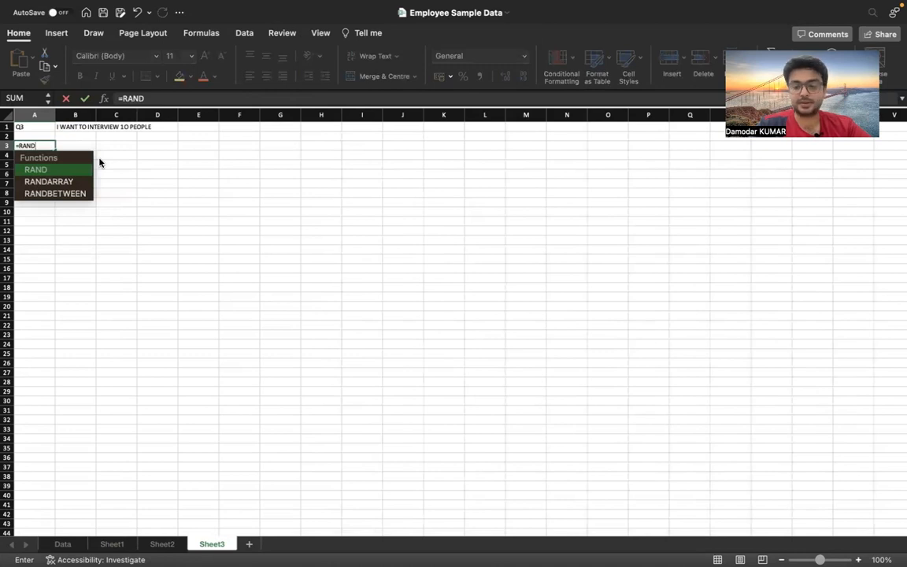
key("Down")
key("Tab")
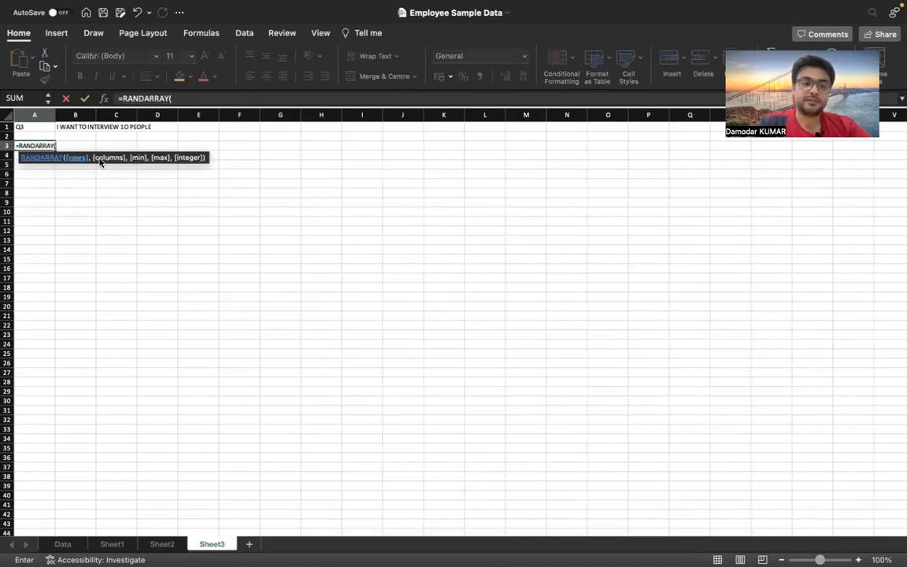
type("10")
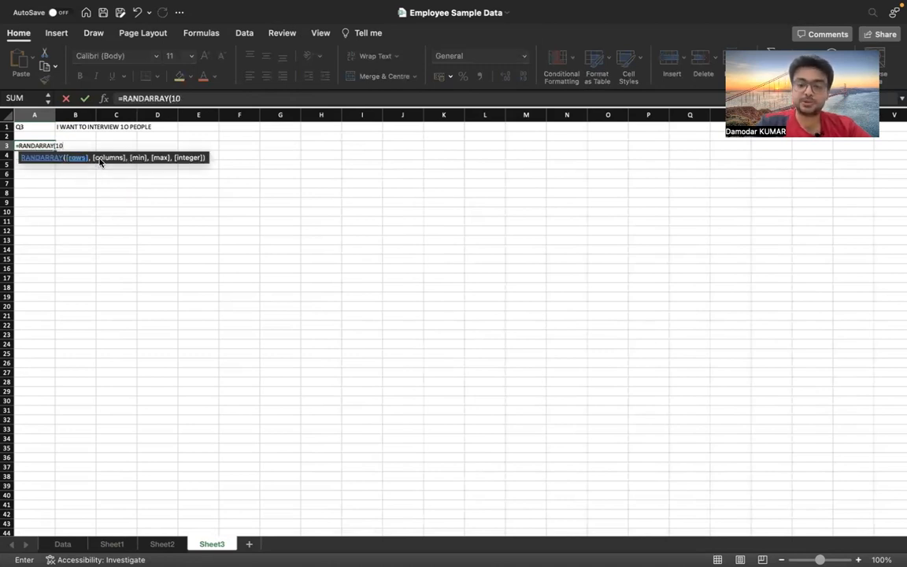
type(",")
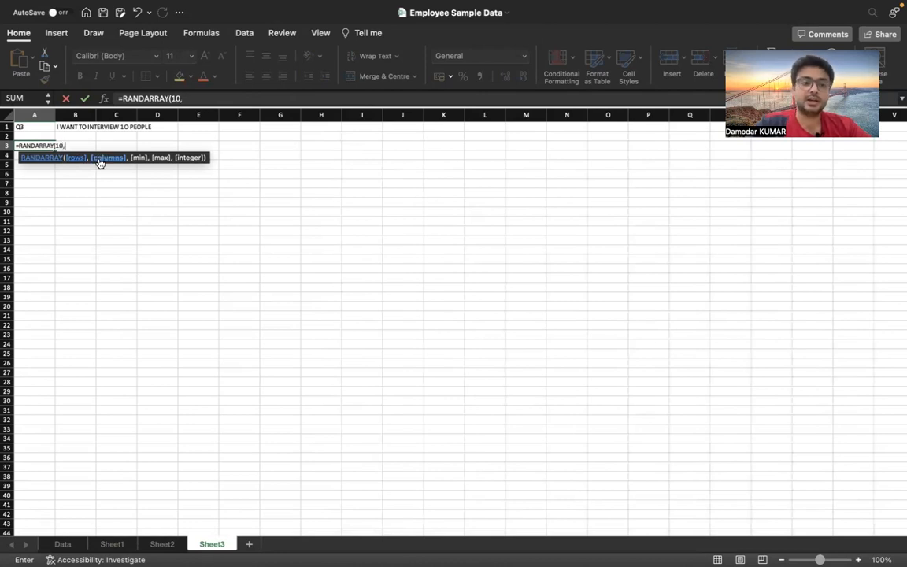
type(",1,100")
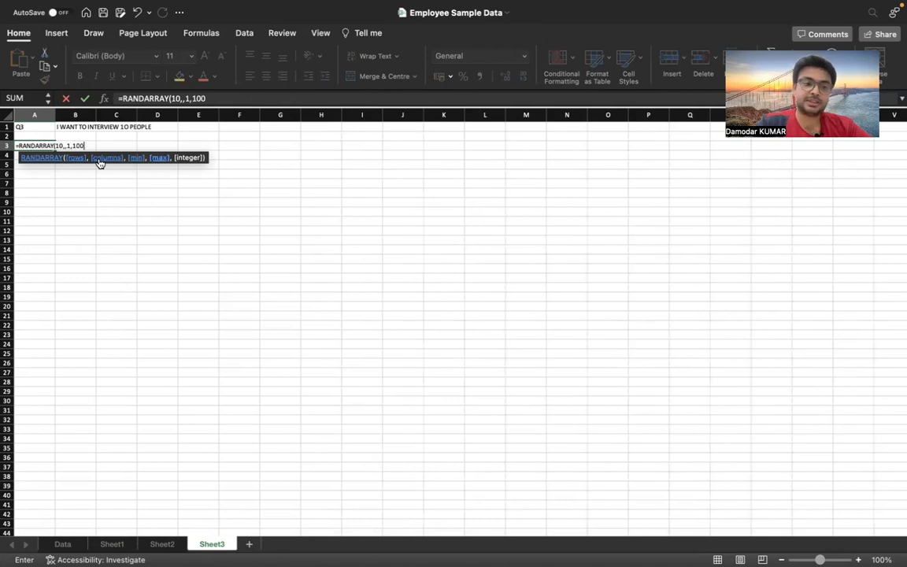
type("0,1")
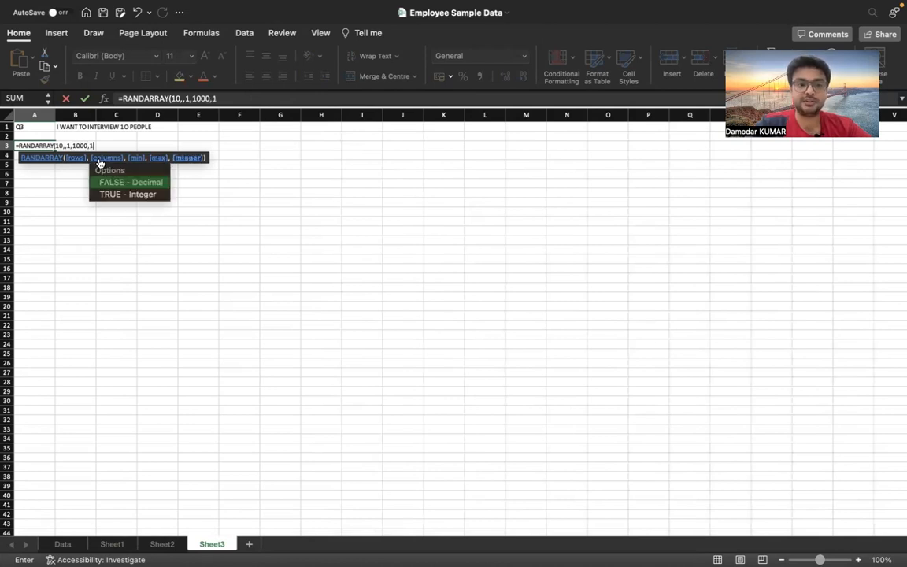
type(")")
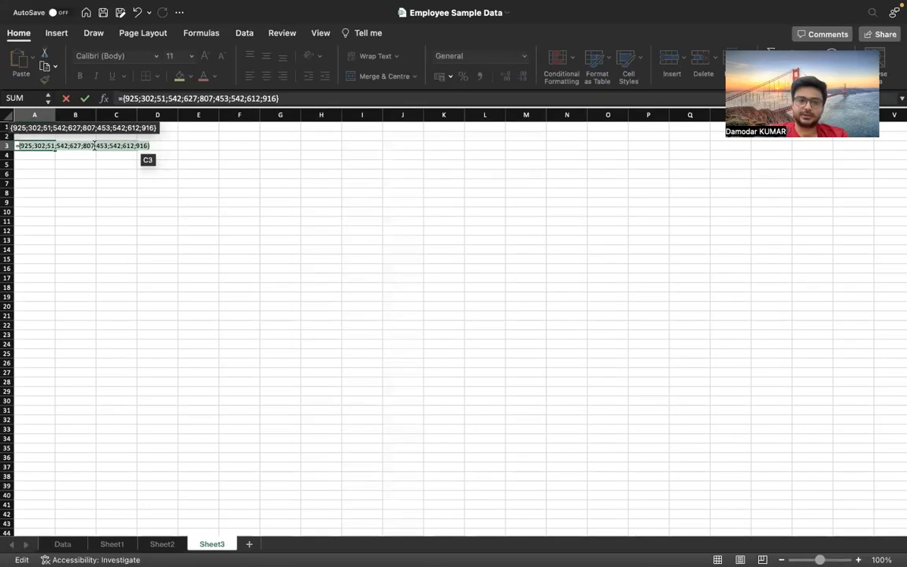
key("Return")
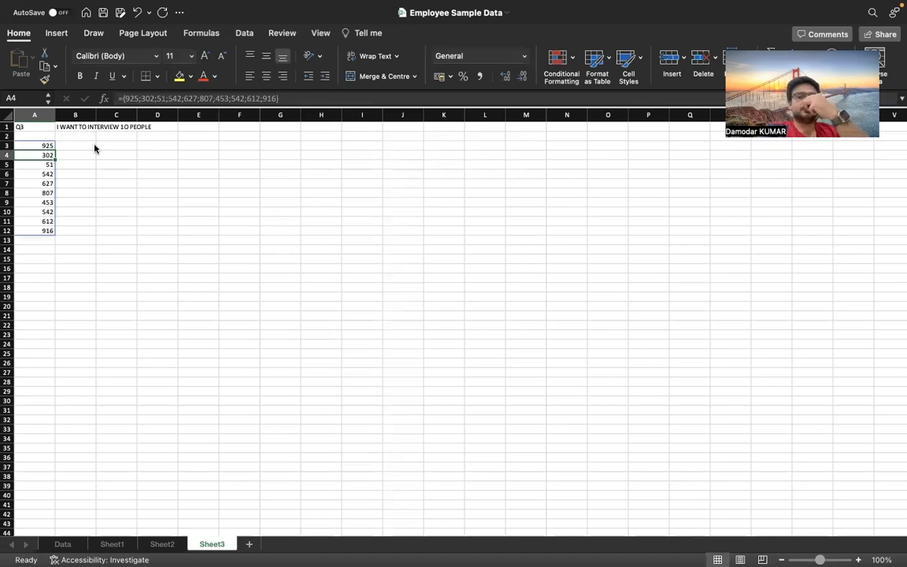
Switch to the Data sheet
mouse_move(69, 547)
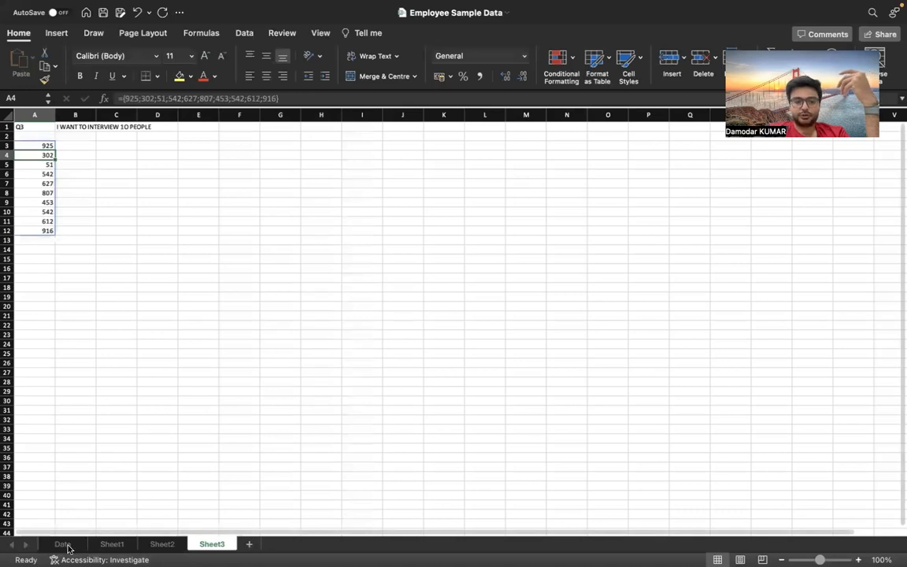
left_click(62, 544)
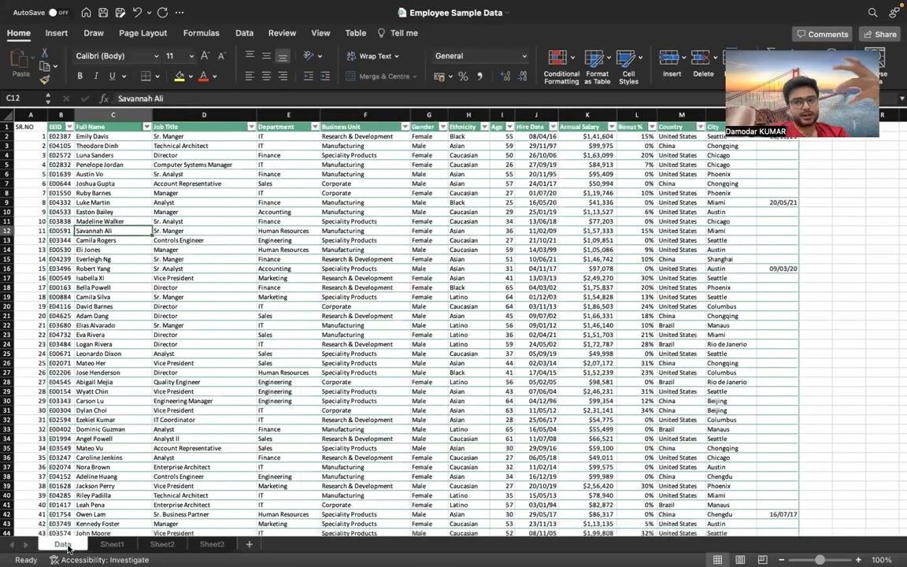